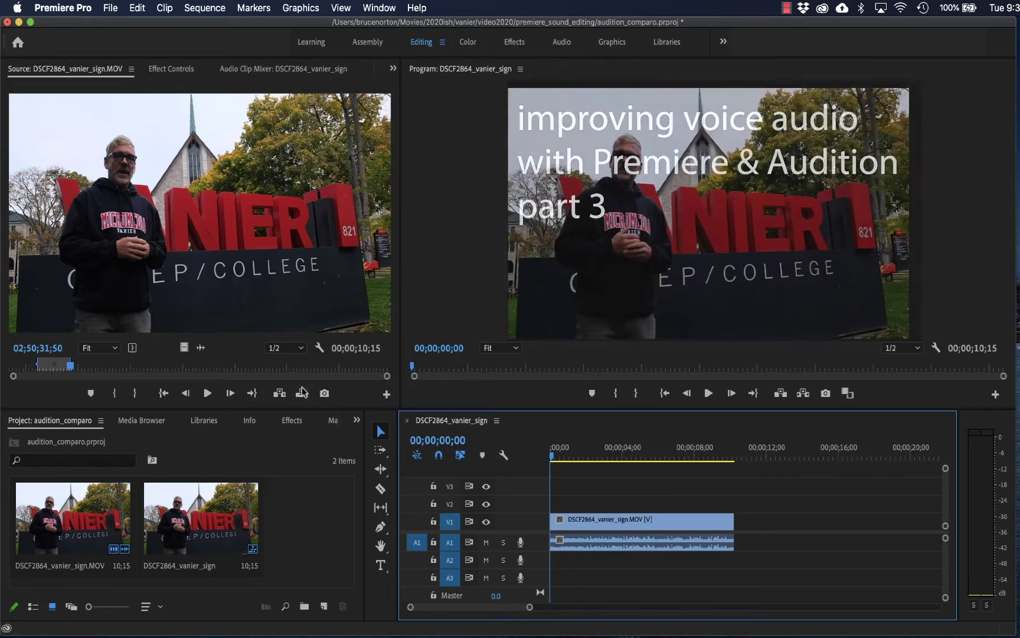
Play the sequence, make audio track A1 taller, and open the DSCF2864_vanier_sign clip's audio in Adobe Audition.
{"action": "key", "text": "space"}
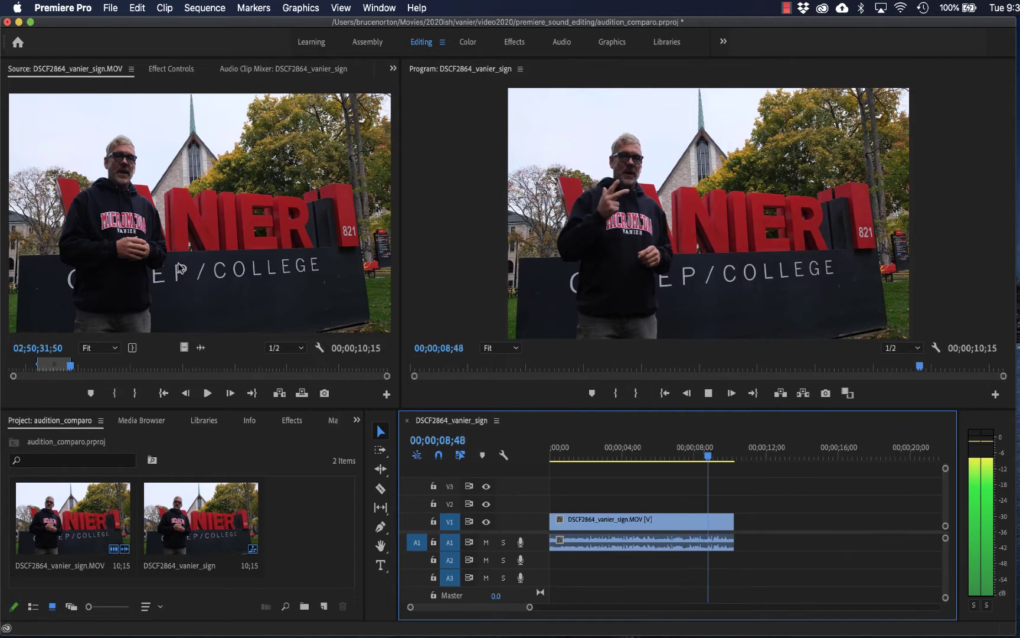
{"action": "right_click", "coordinate": [592, 520]}
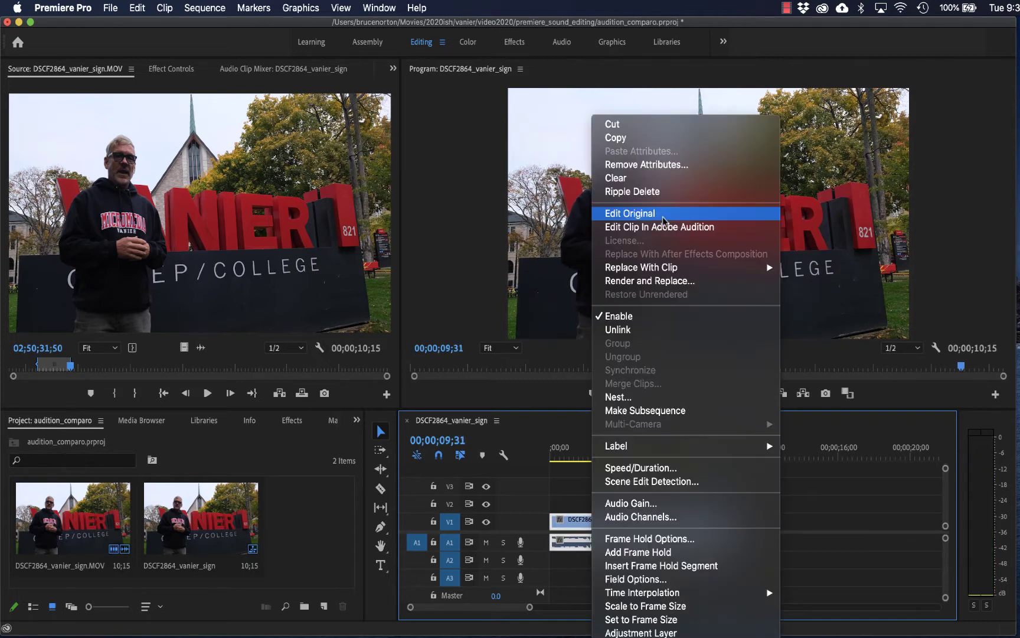
{"action": "left_click", "coordinate": [543, 555]}
{"action": "left_click_drag", "start_coordinate": [542, 550], "coordinate": [542, 577]}
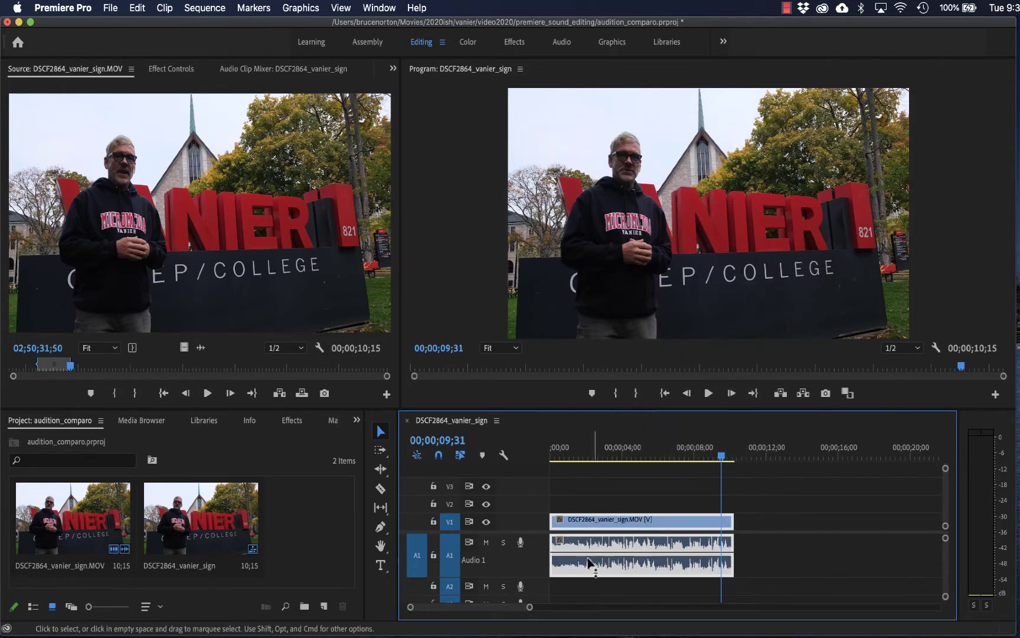
{"action": "right_click", "coordinate": [605, 558]}
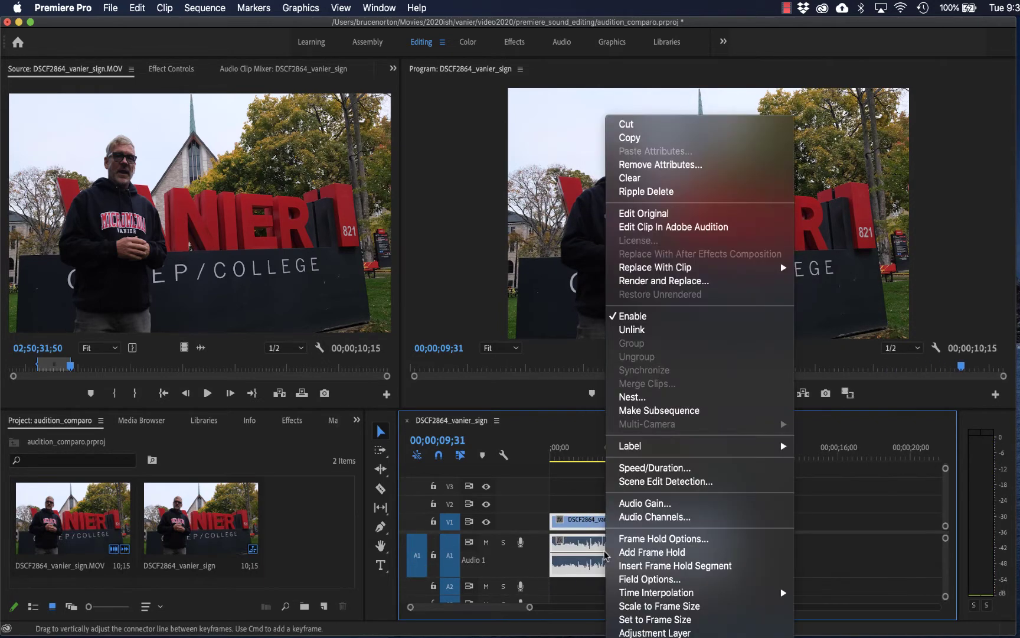
{"action": "left_click", "coordinate": [647, 229]}
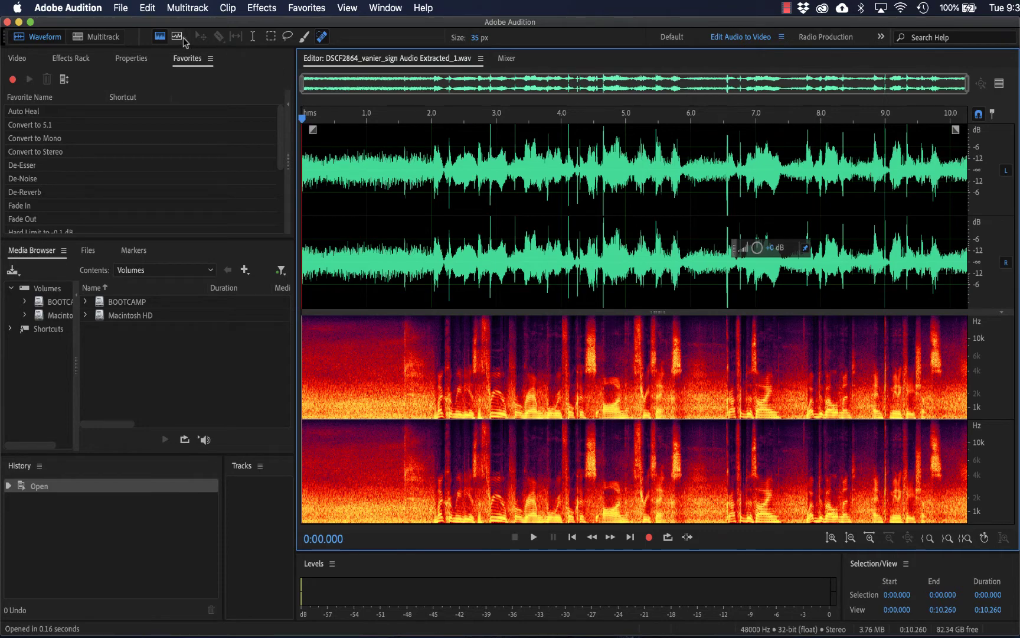
Toggle the Spectral Frequency Display off and on to compare the waveform-only view with the spectral view.
{"action": "left_click", "coordinate": [158, 36]}
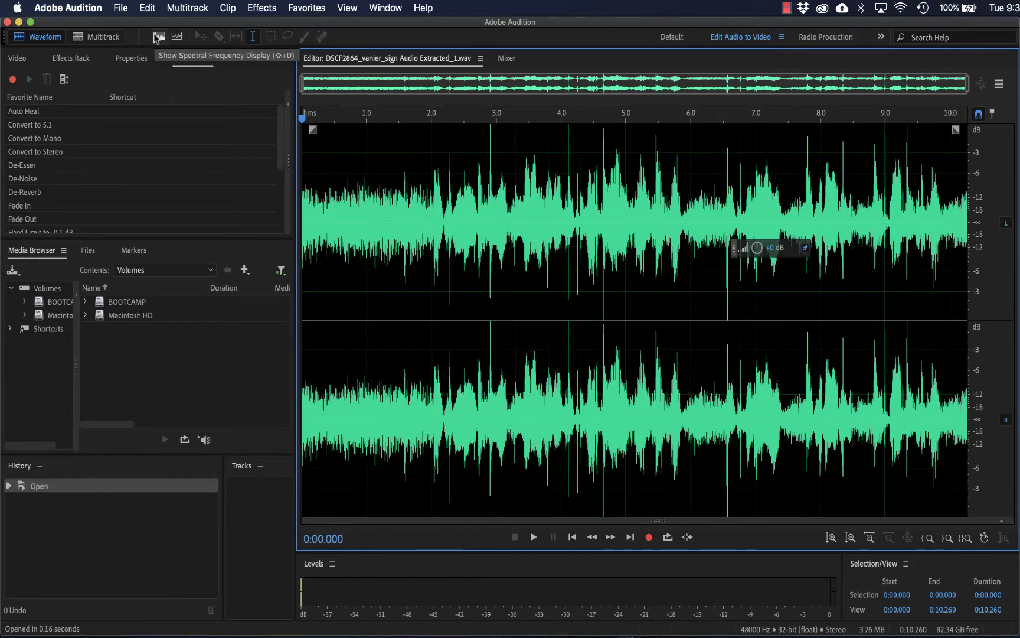
{"action": "left_click", "coordinate": [158, 36]}
{"action": "left_click", "coordinate": [158, 36]}
{"action": "left_click", "coordinate": [158, 36]}
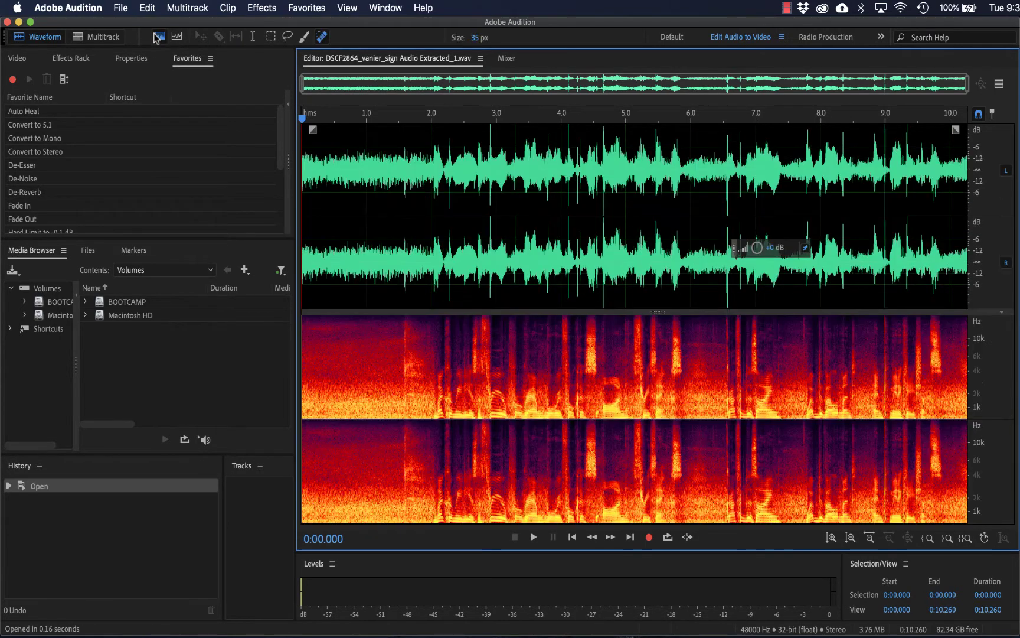
{"action": "left_click", "coordinate": [159, 36]}
{"action": "left_click", "coordinate": [158, 37]}
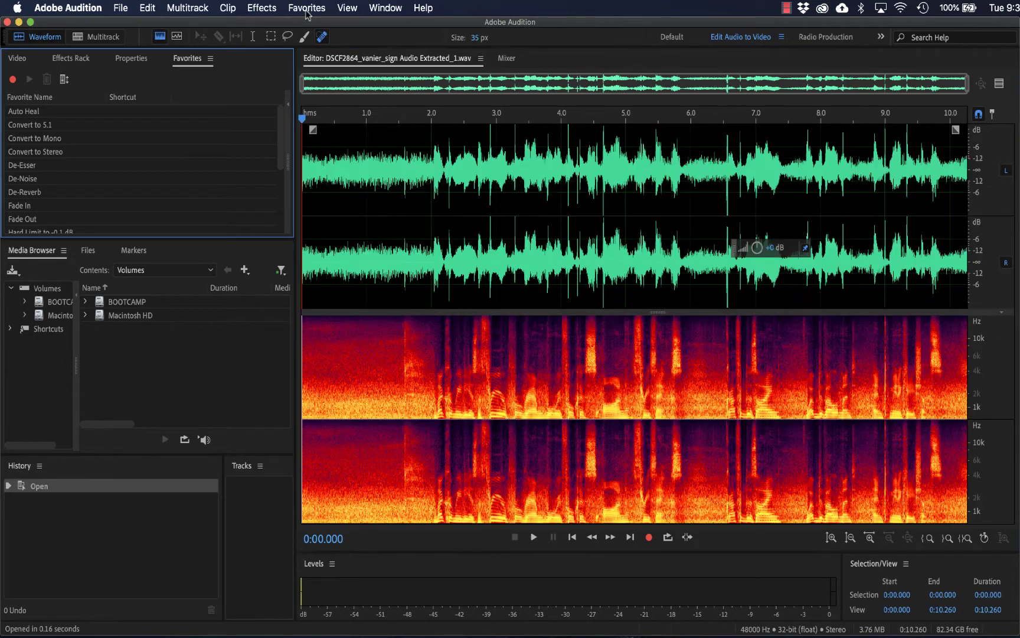
{"action": "left_click", "coordinate": [272, 10]}
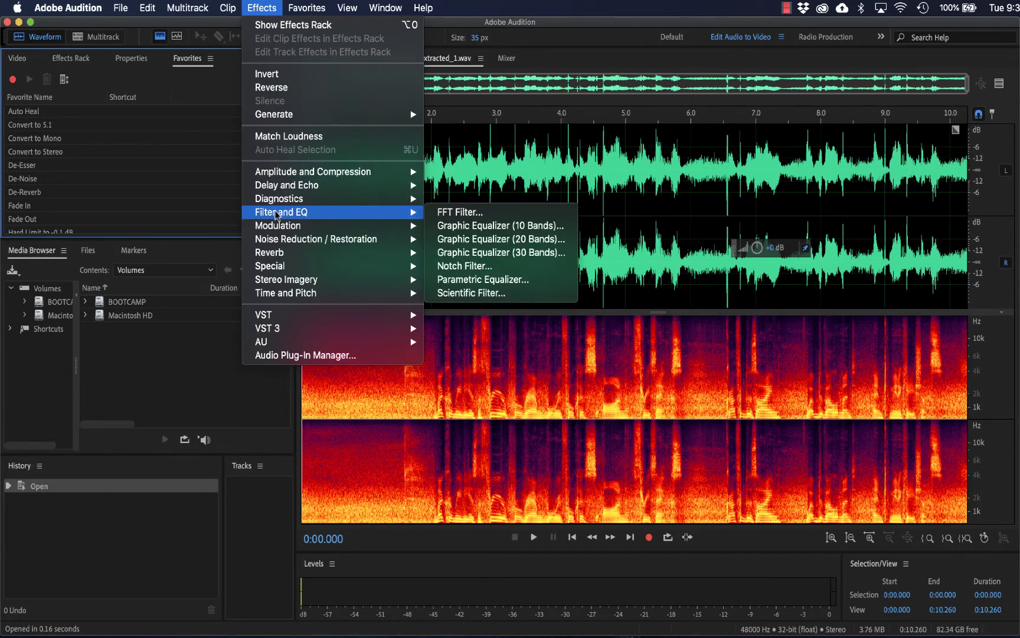
{"action": "mouse_move", "coordinate": [281, 239]}
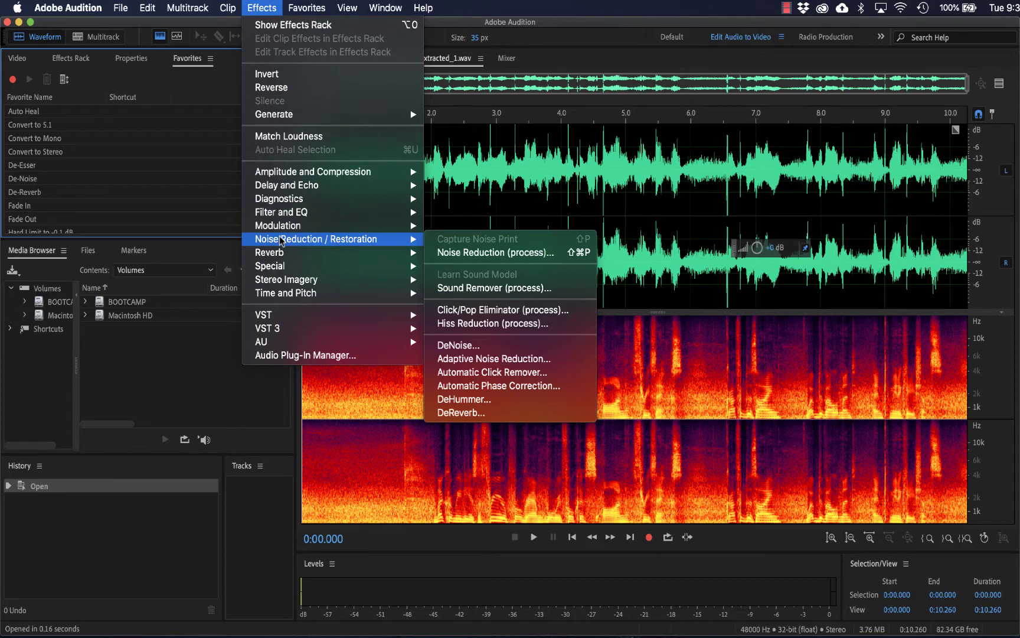
{"action": "left_click", "coordinate": [341, 385]}
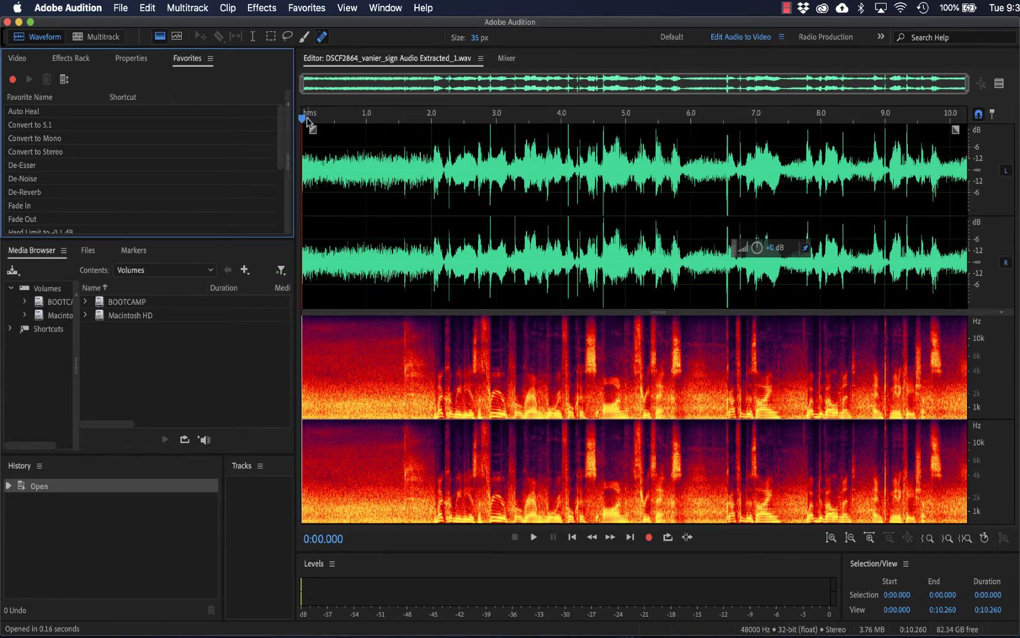
Play the opening background noise and select the speech-free stretch from 0:00.000 to 0:01.523.
{"action": "key", "text": "space"}
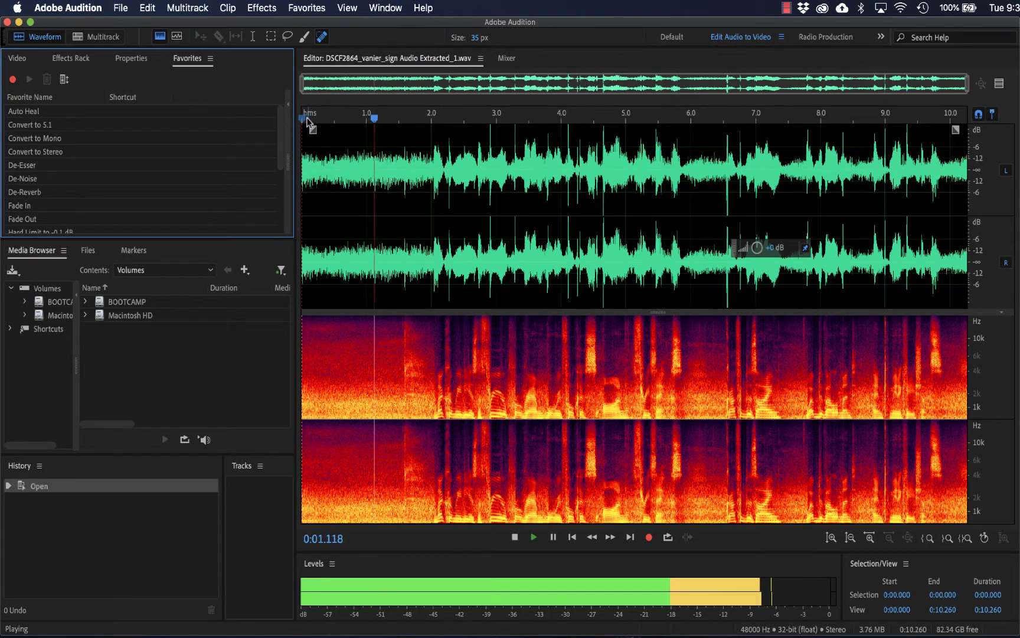
{"action": "key", "text": "space"}
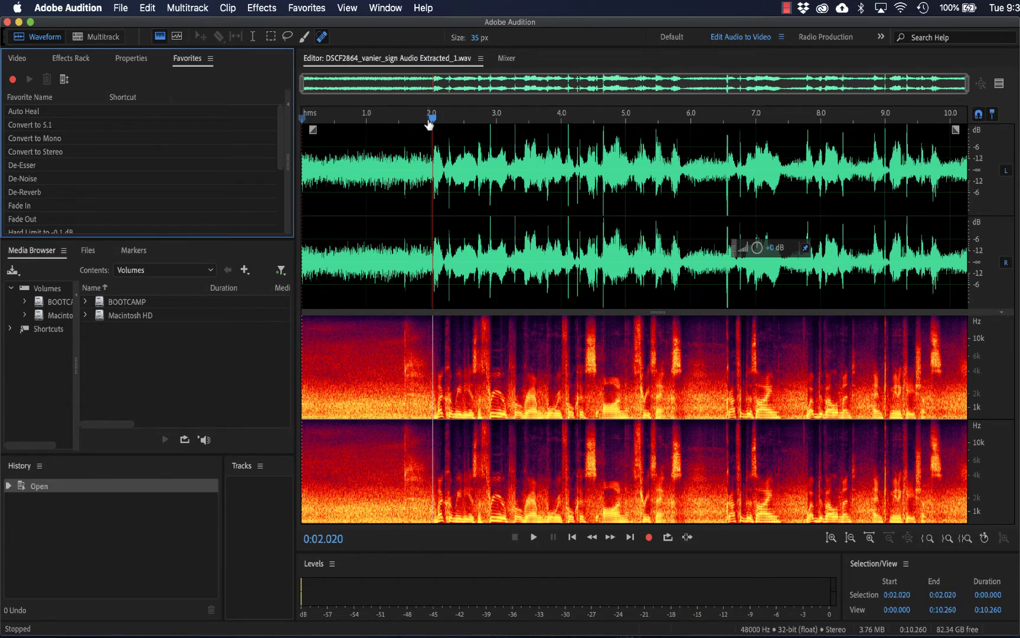
{"action": "left_click_drag", "start_coordinate": [433, 118], "coordinate": [401, 121]}
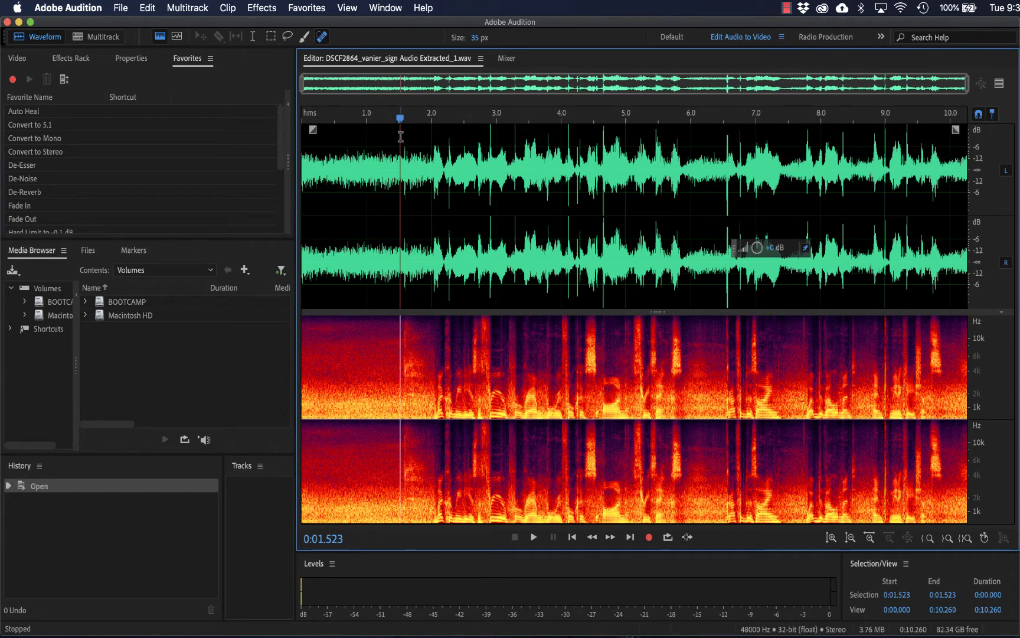
{"action": "left_click_drag", "start_coordinate": [401, 137], "coordinate": [283, 133]}
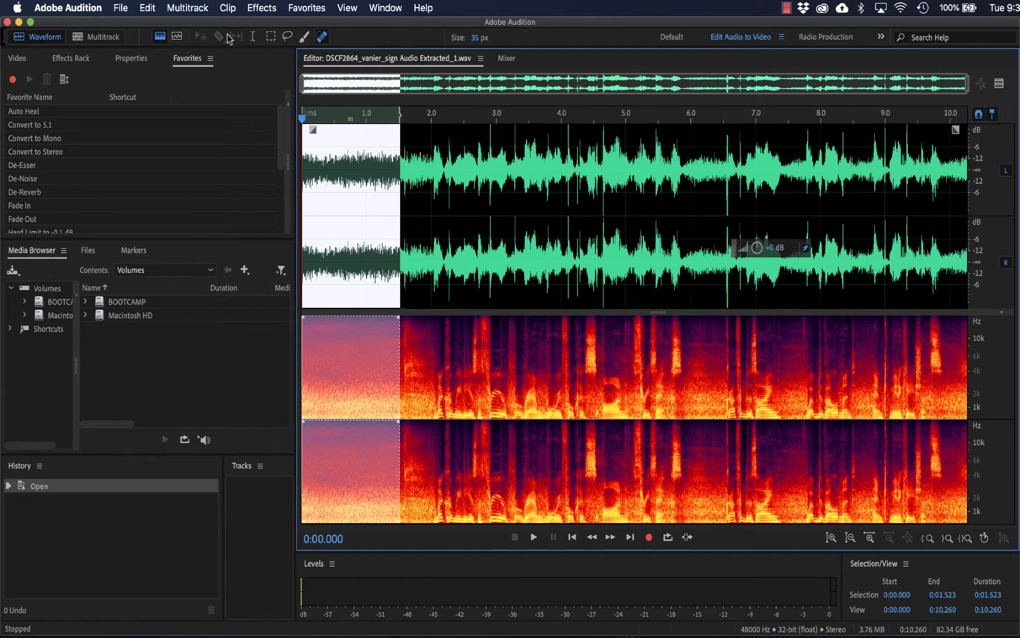
Capture a noise print from the selected background noise.
{"action": "left_click", "coordinate": [262, 10]}
{"action": "mouse_move", "coordinate": [286, 174]}
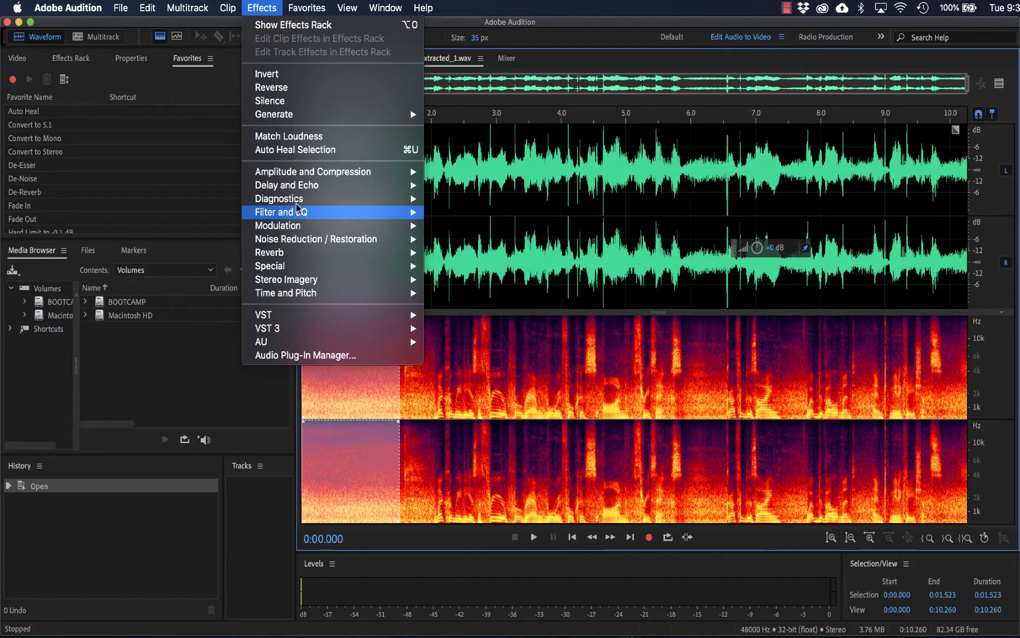
{"action": "mouse_move", "coordinate": [297, 229]}
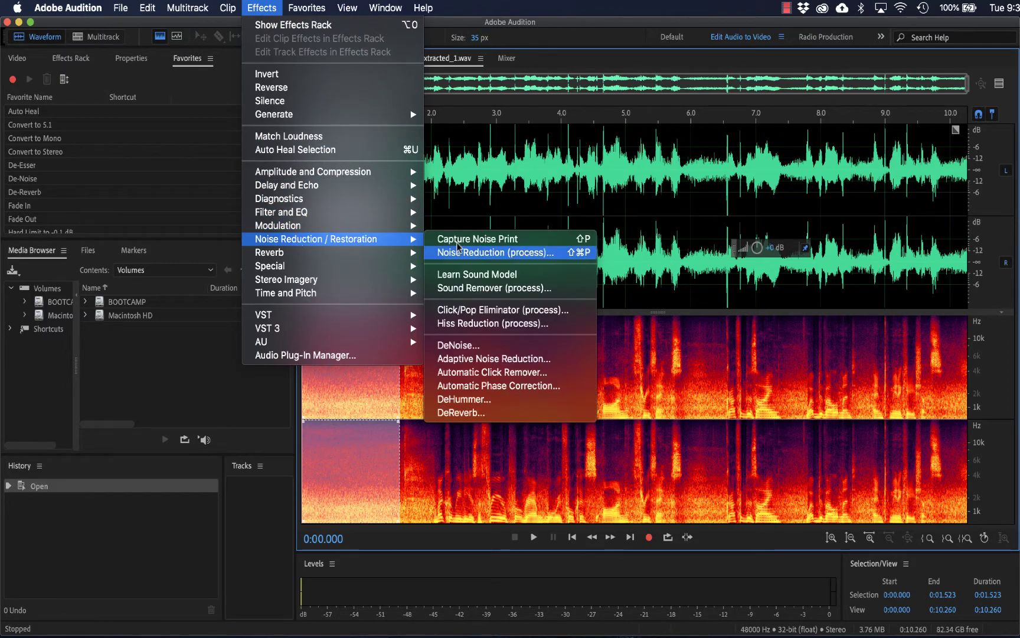
{"action": "left_click", "coordinate": [494, 242]}
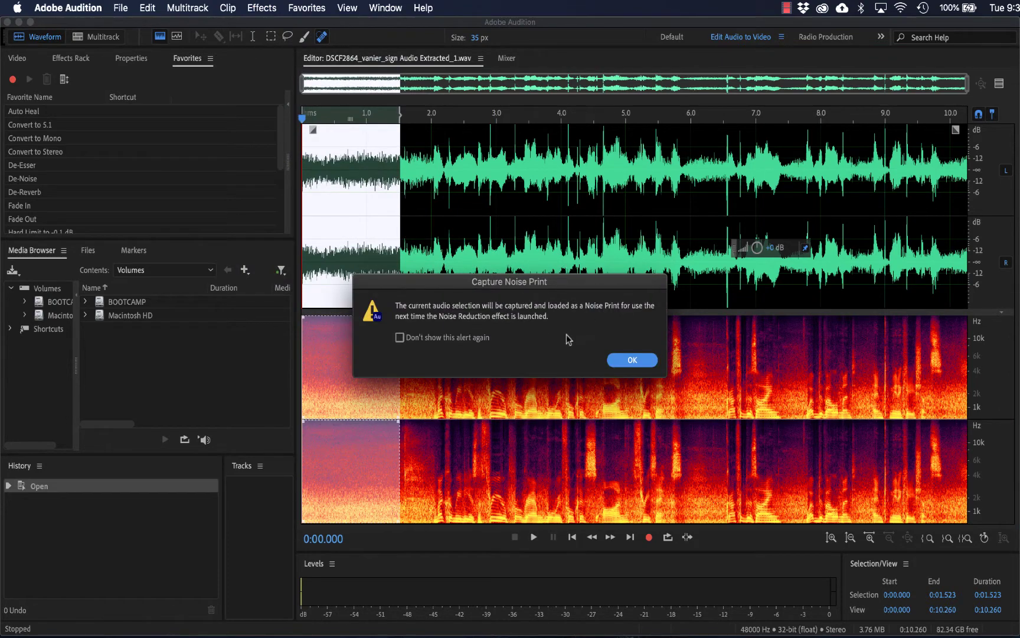
{"action": "left_click", "coordinate": [632, 361]}
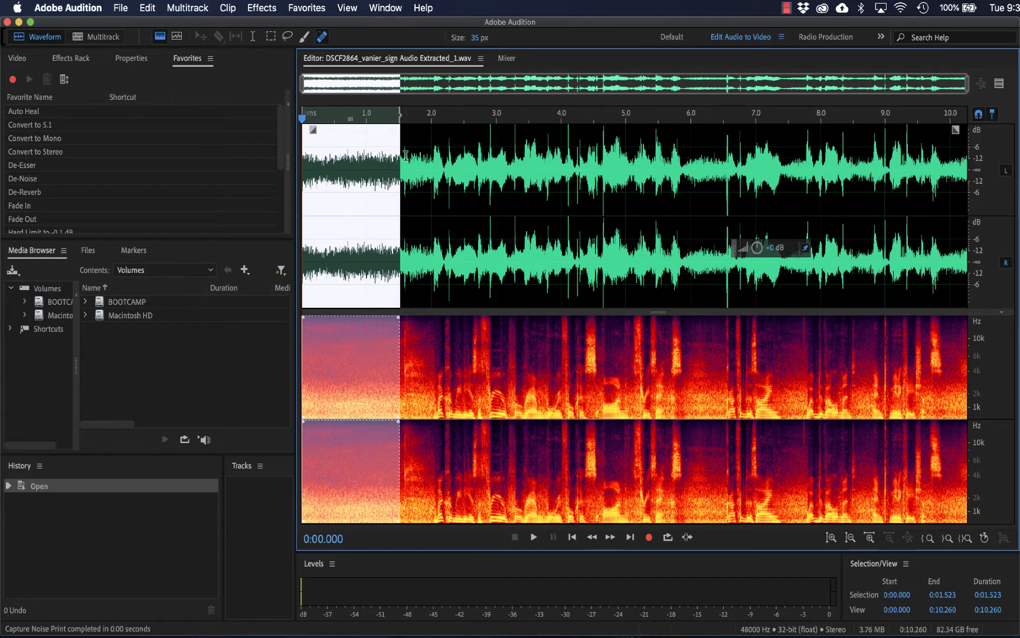
Launch the Noise Reduction (process) effect and extend the audio selection to cover the entire file.
{"action": "left_click", "coordinate": [260, 10]}
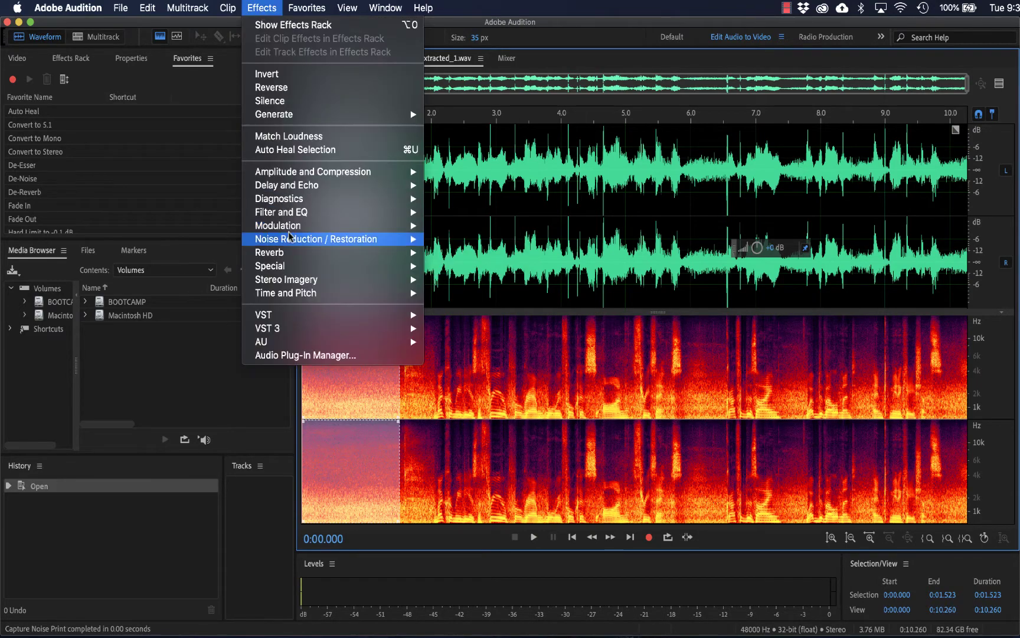
{"action": "mouse_move", "coordinate": [291, 240]}
{"action": "left_click", "coordinate": [502, 253]}
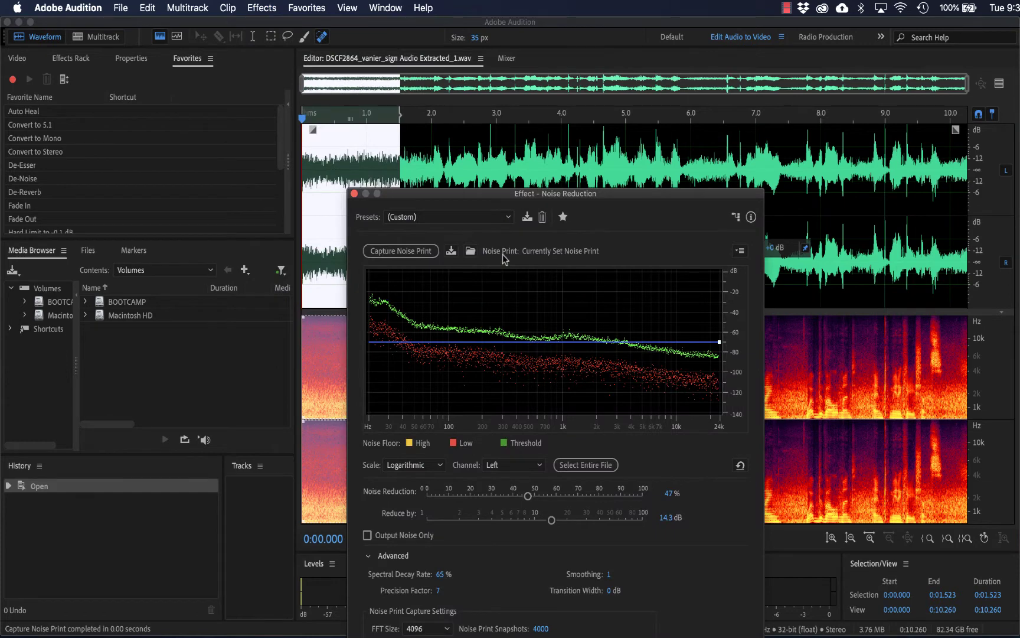
{"action": "left_click_drag", "start_coordinate": [512, 197], "coordinate": [500, 81]}
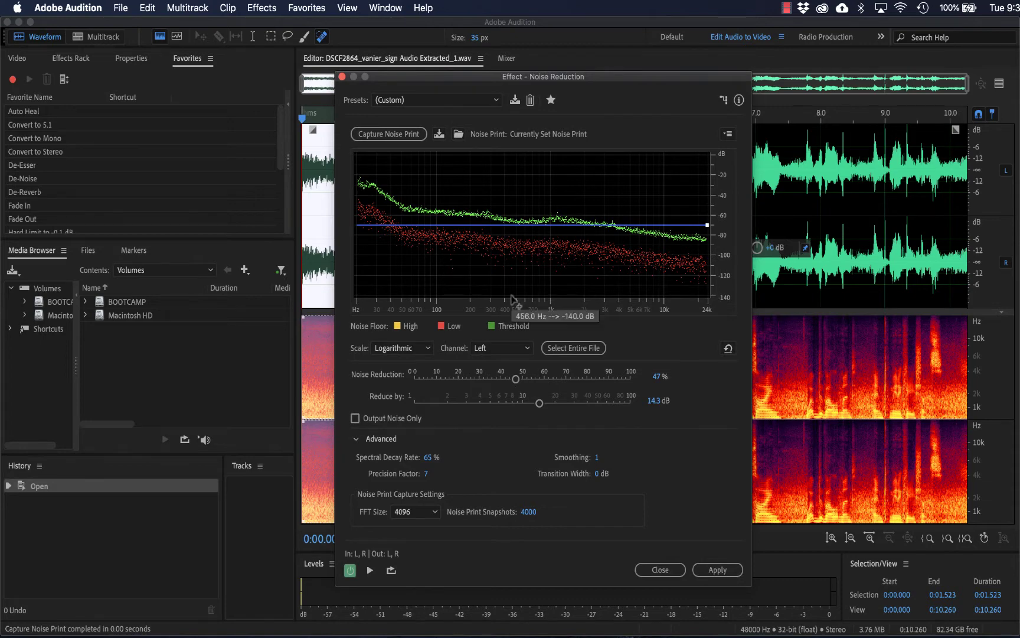
{"action": "left_click_drag", "start_coordinate": [598, 77], "coordinate": [613, 195]}
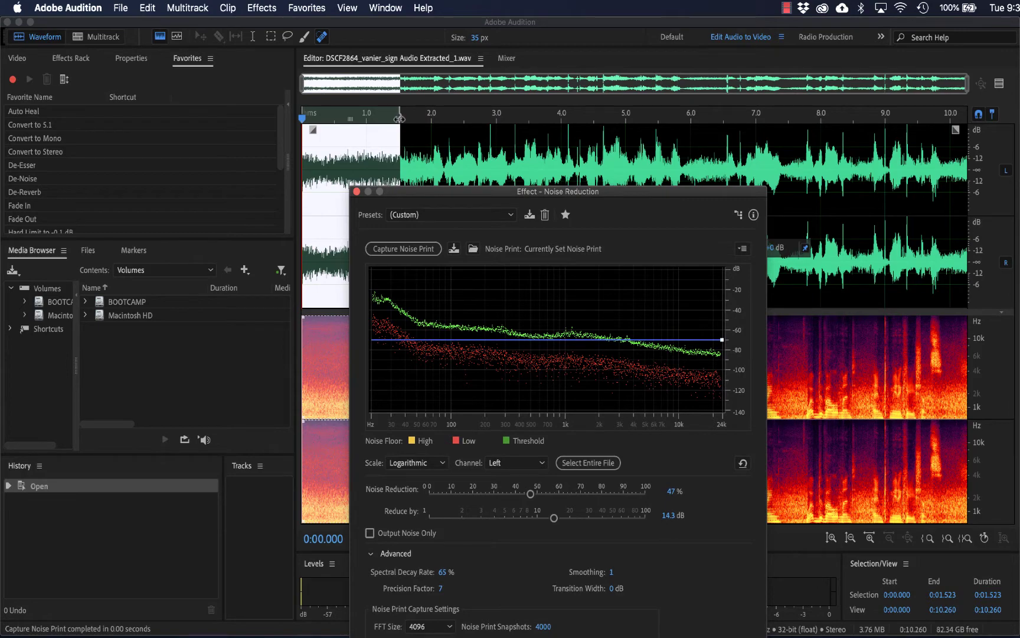
{"action": "left_click_drag", "start_coordinate": [399, 118], "coordinate": [967, 119]}
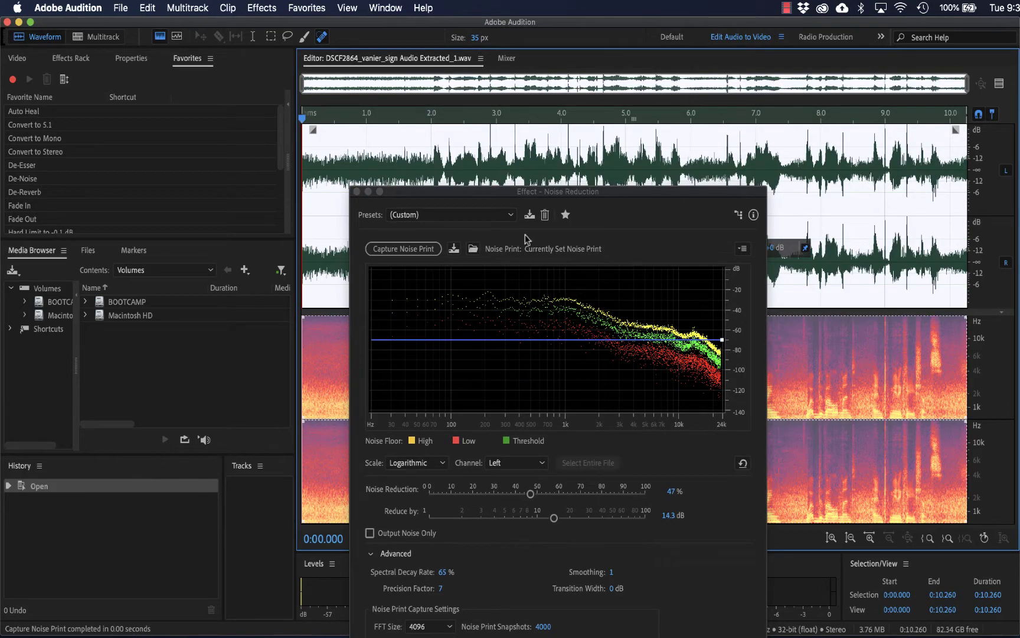
{"action": "left_click_drag", "start_coordinate": [566, 197], "coordinate": [565, 59]}
Preview the noise reduction on the whole file and set the graph's frequency scale to Linear.
{"action": "key", "text": "space"}
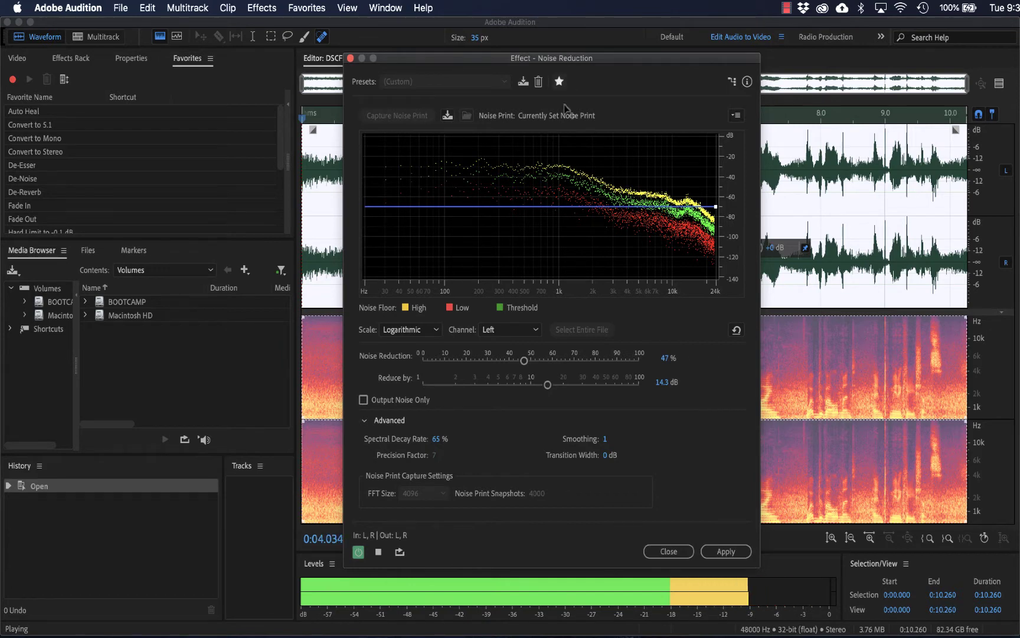
{"action": "left_click", "coordinate": [431, 329]}
{"action": "left_click", "coordinate": [413, 337]}
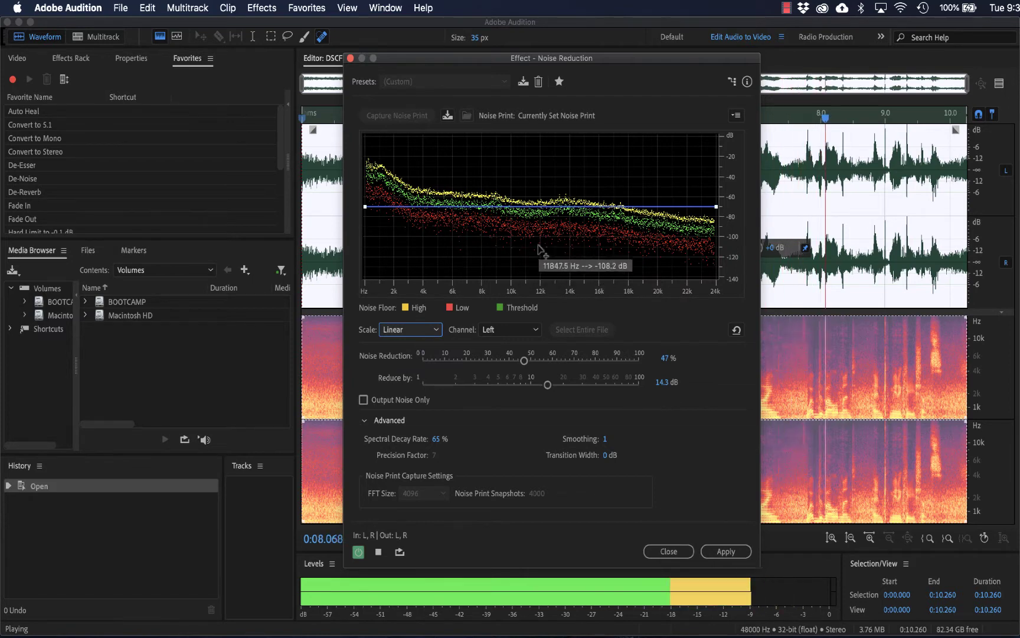
{"action": "key", "text": "space"}
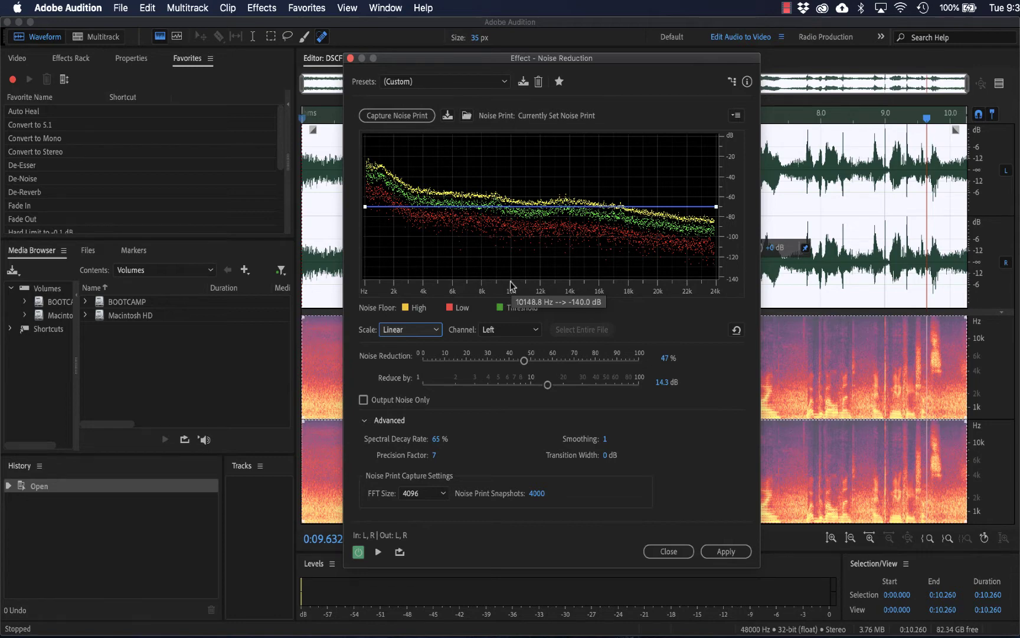
{"action": "key", "text": "space"}
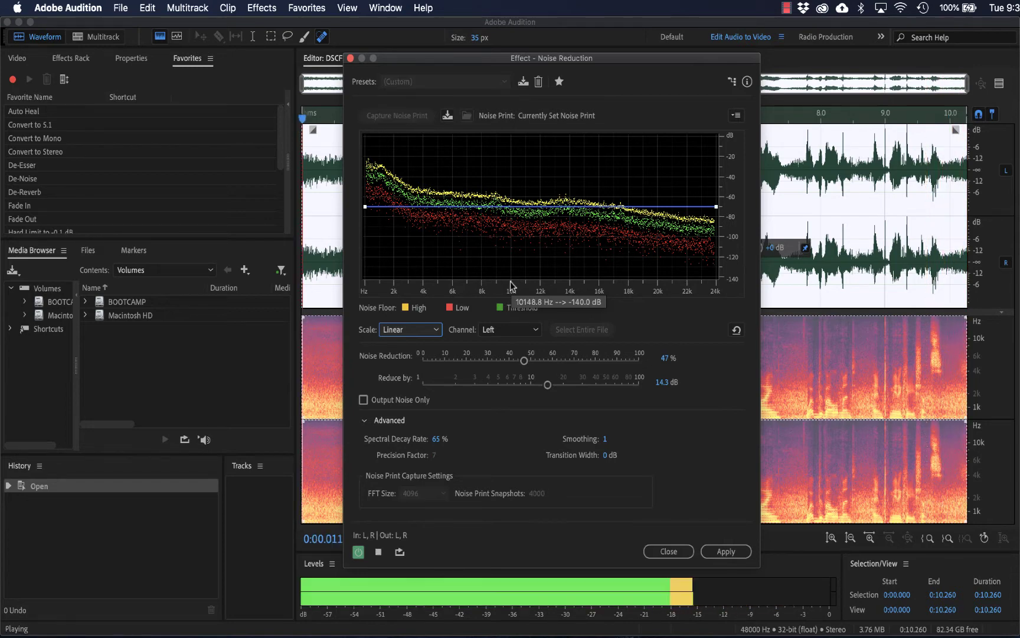
Preview the Noise Reduction amount at 40%, 49% and 54%, then set it to 48%.
{"action": "mouse_move", "coordinate": [523, 360]}
{"action": "left_mouse_down"}
{"action": "mouse_move", "coordinate": [640, 364]}
{"action": "mouse_move", "coordinate": [439, 367]}
{"action": "mouse_move", "coordinate": [518, 364]}
{"action": "mouse_move", "coordinate": [508, 364]}
{"action": "left_mouse_up"}
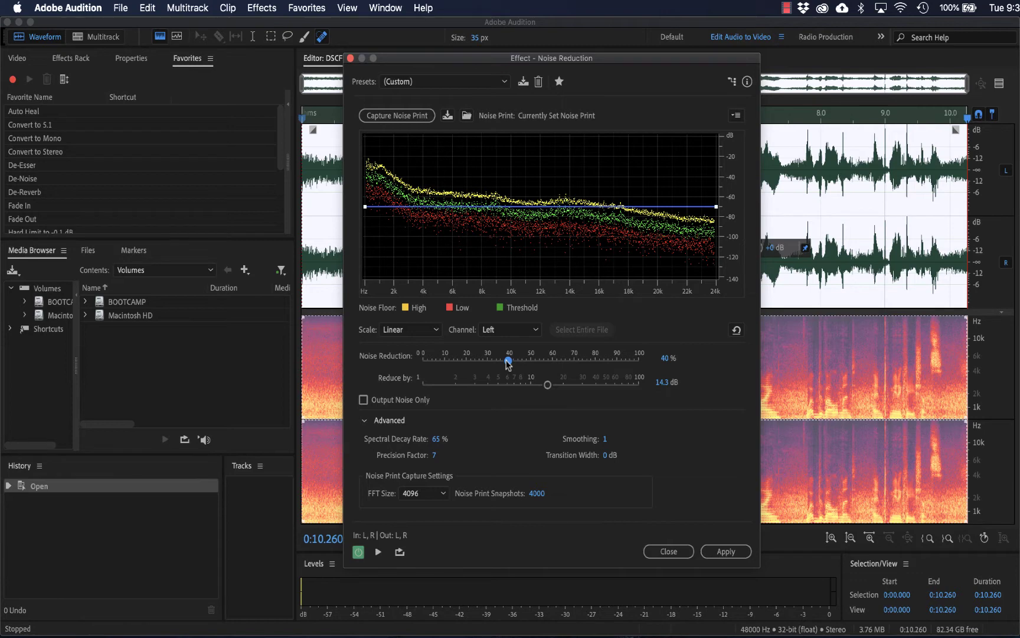
{"action": "key", "text": "space"}
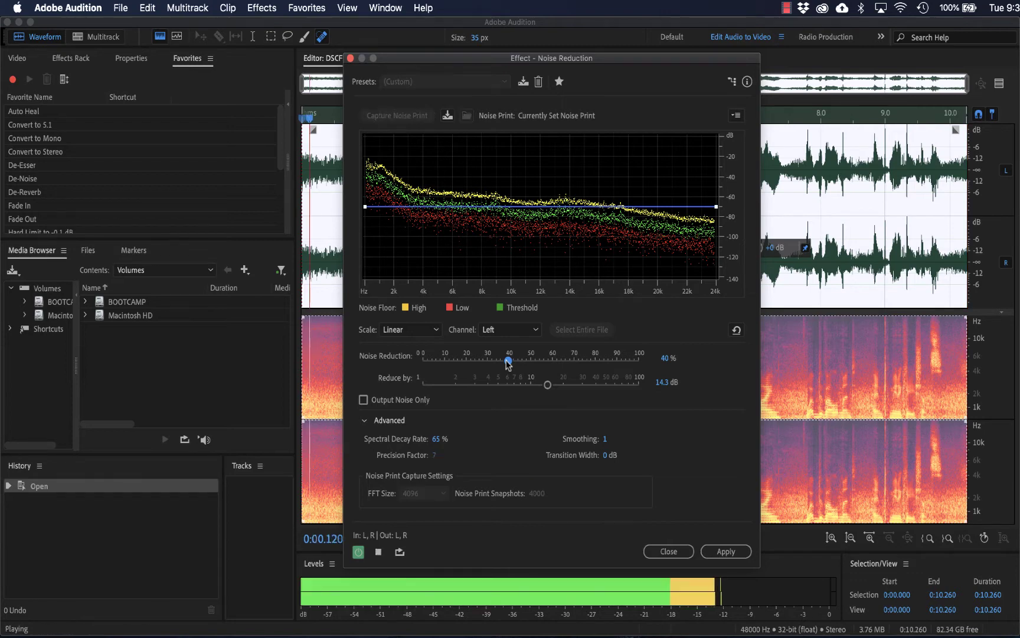
{"action": "left_click_drag", "start_coordinate": [508, 361], "coordinate": [529, 372]}
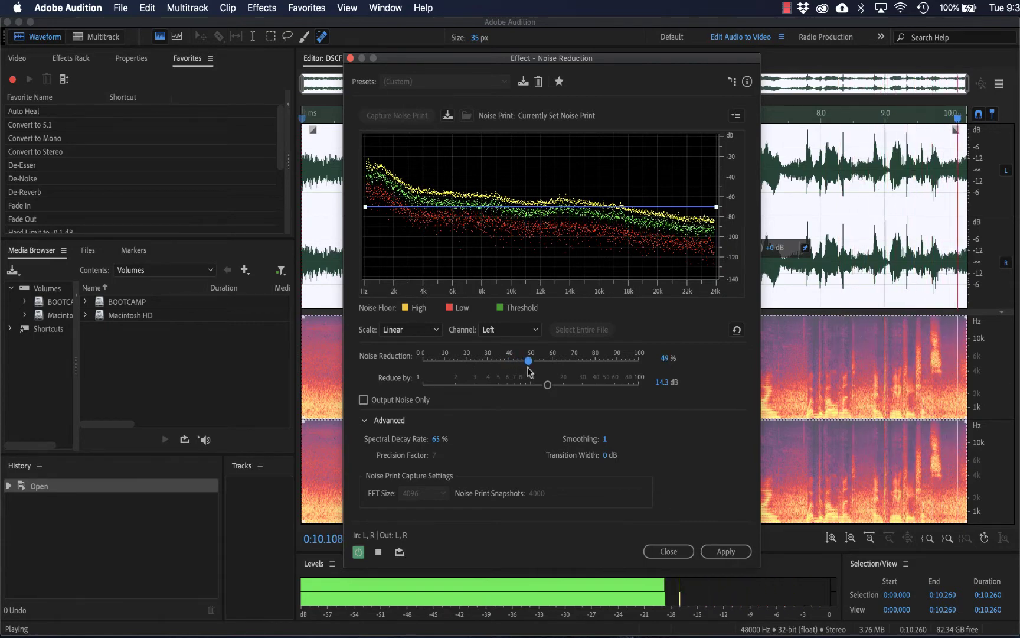
{"action": "key", "text": "space"}
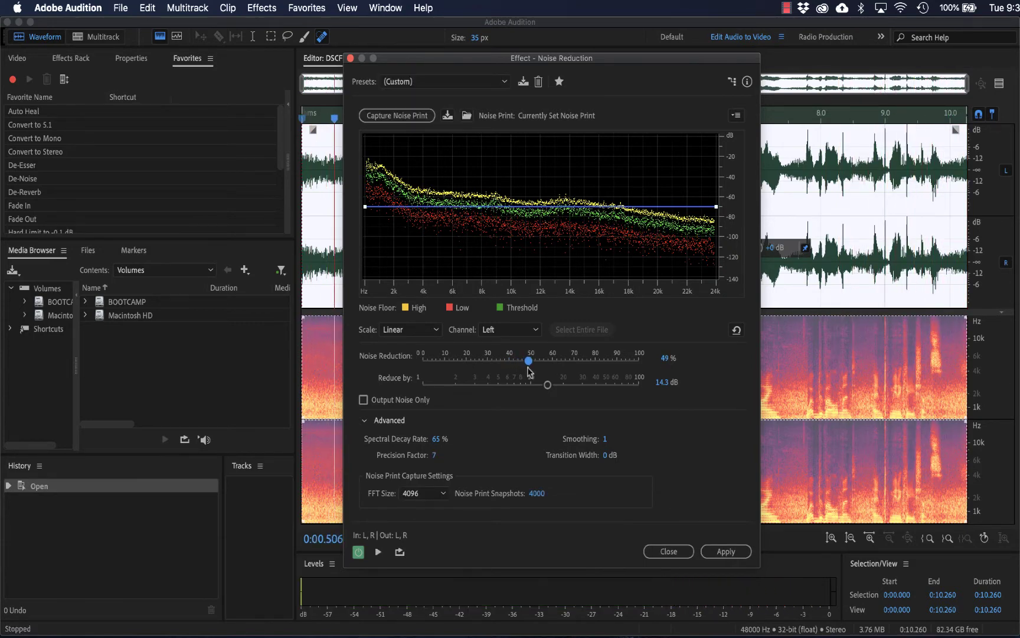
{"action": "left_click_drag", "start_coordinate": [529, 358], "coordinate": [540, 359]}
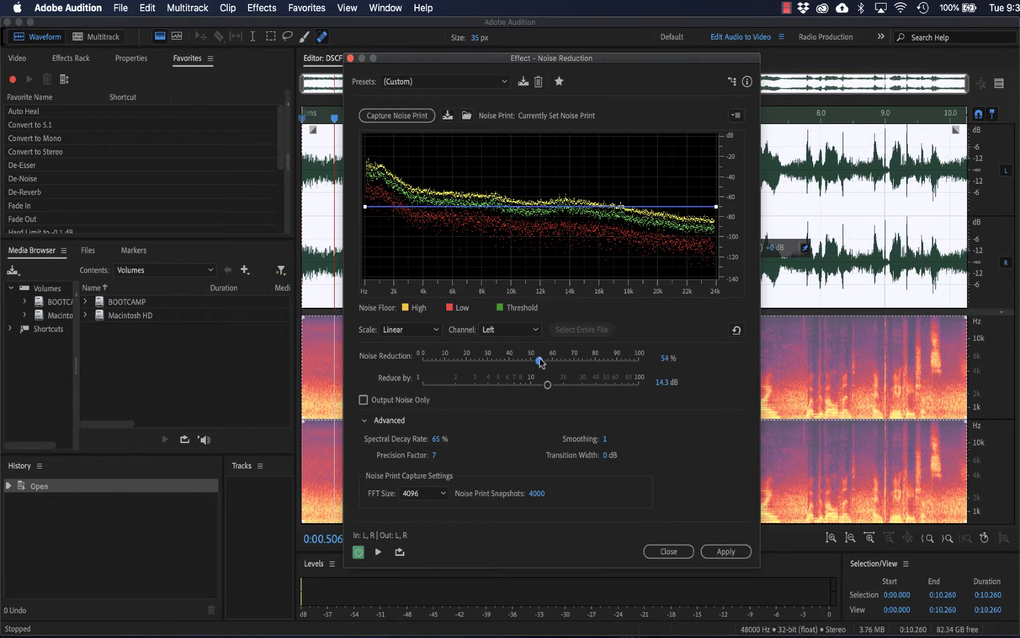
{"action": "key", "text": "space"}
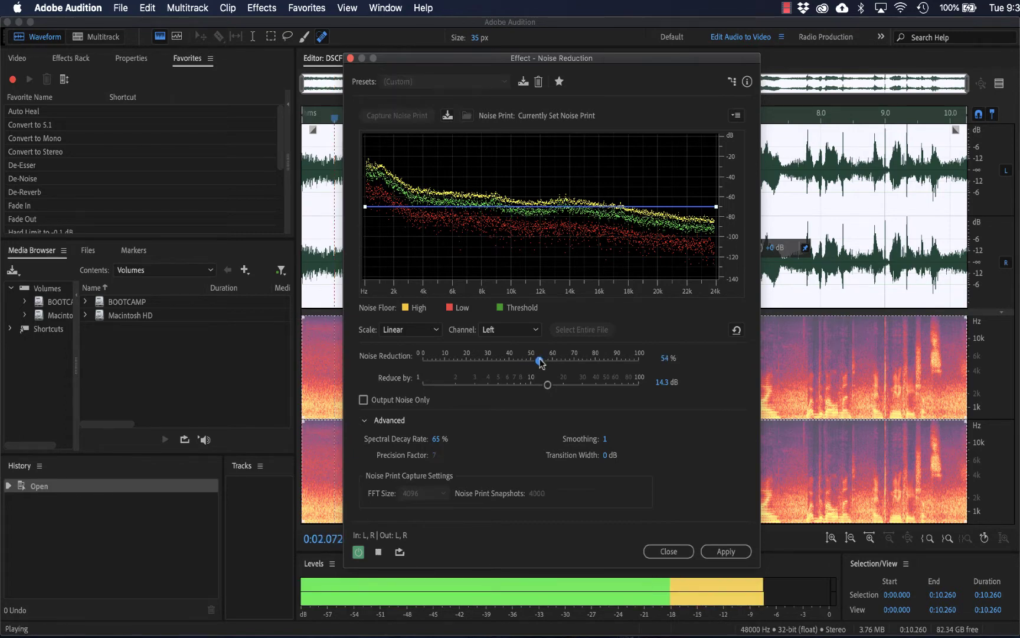
{"action": "left_click_drag", "start_coordinate": [540, 360], "coordinate": [527, 359]}
{"action": "key", "text": "space"}
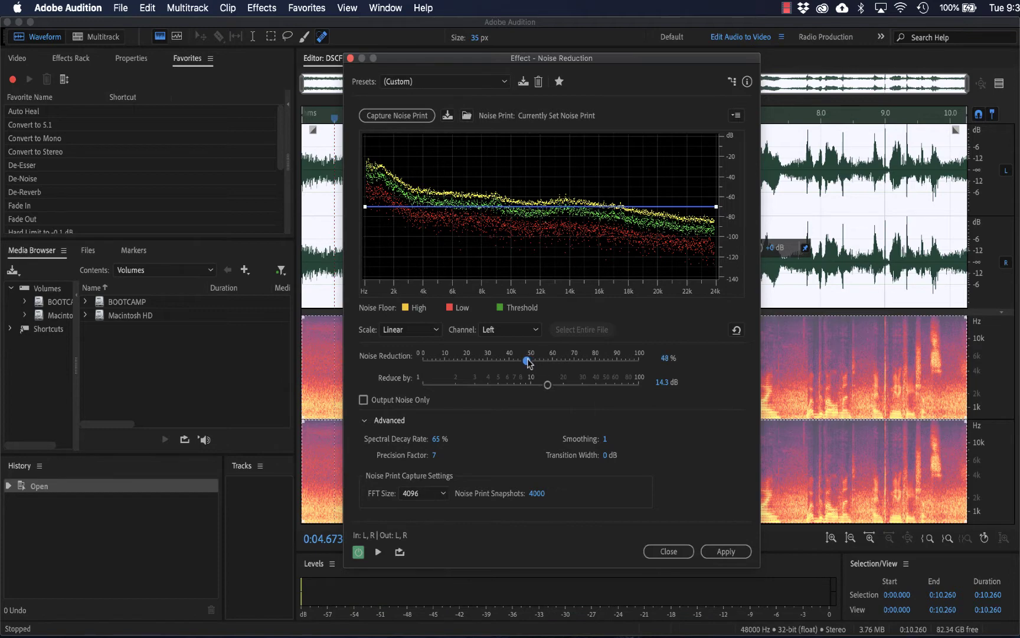
Preview the audio at 48% noise reduction, then try a Reduce by amount of 2 dB and preview it.
{"action": "key", "text": "space"}
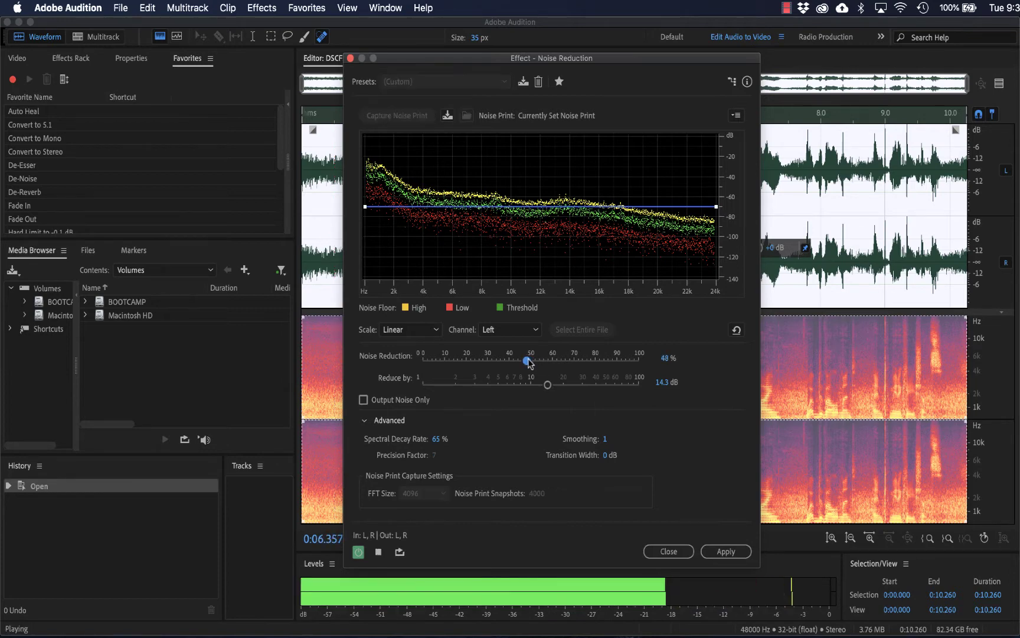
{"action": "key", "text": "space"}
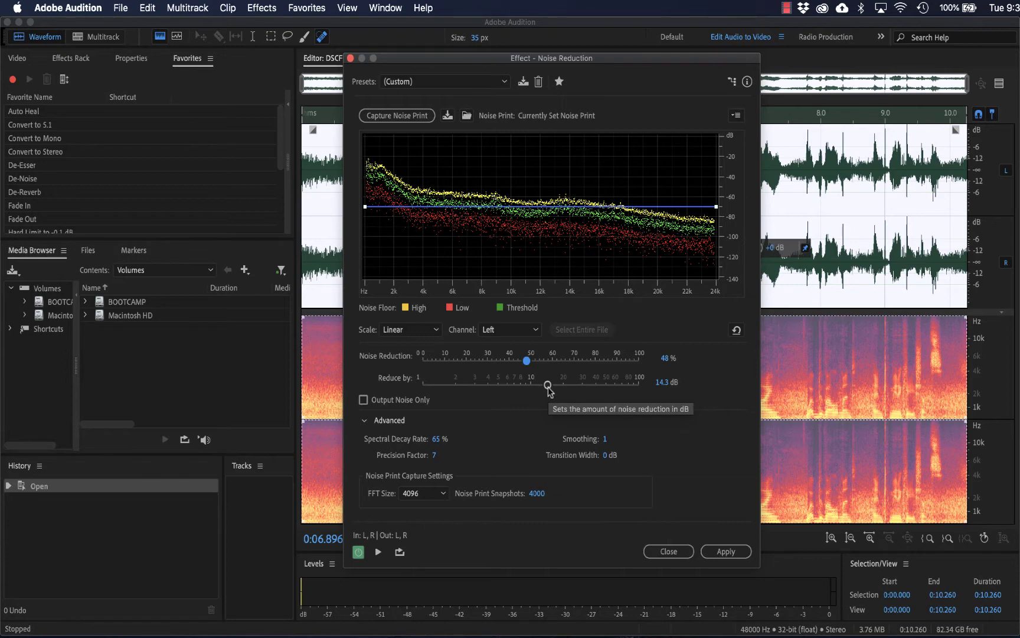
{"action": "left_click_drag", "start_coordinate": [548, 388], "coordinate": [457, 391]}
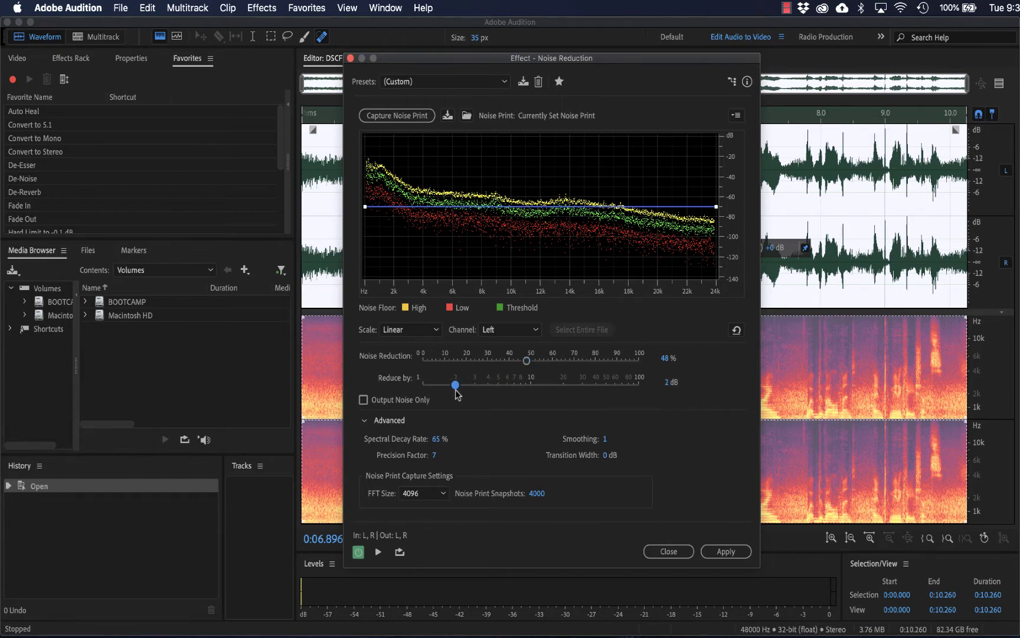
{"action": "key", "text": "space"}
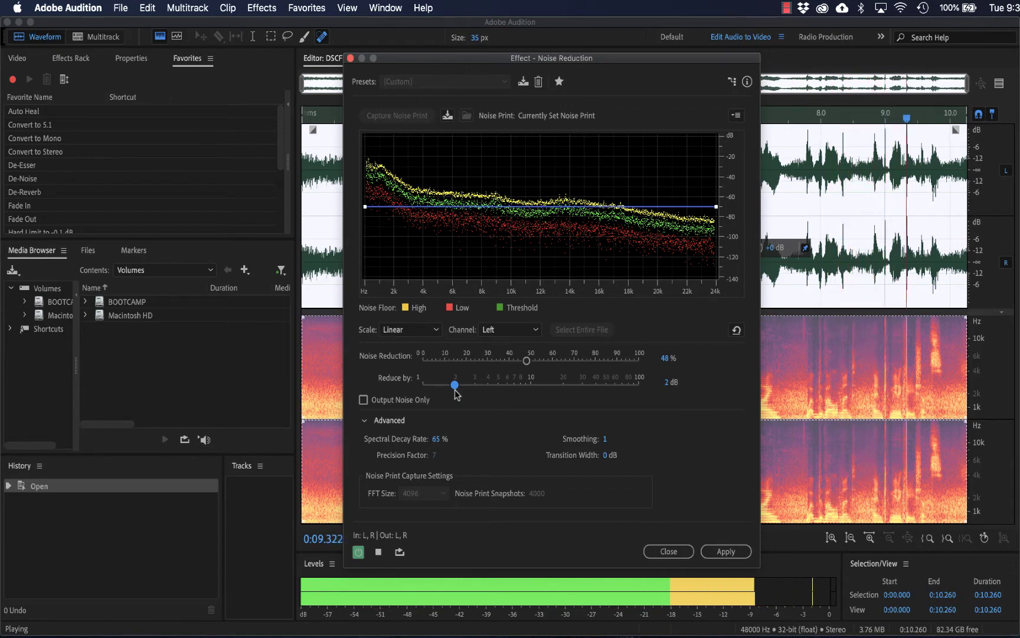
{"action": "key", "text": "space"}
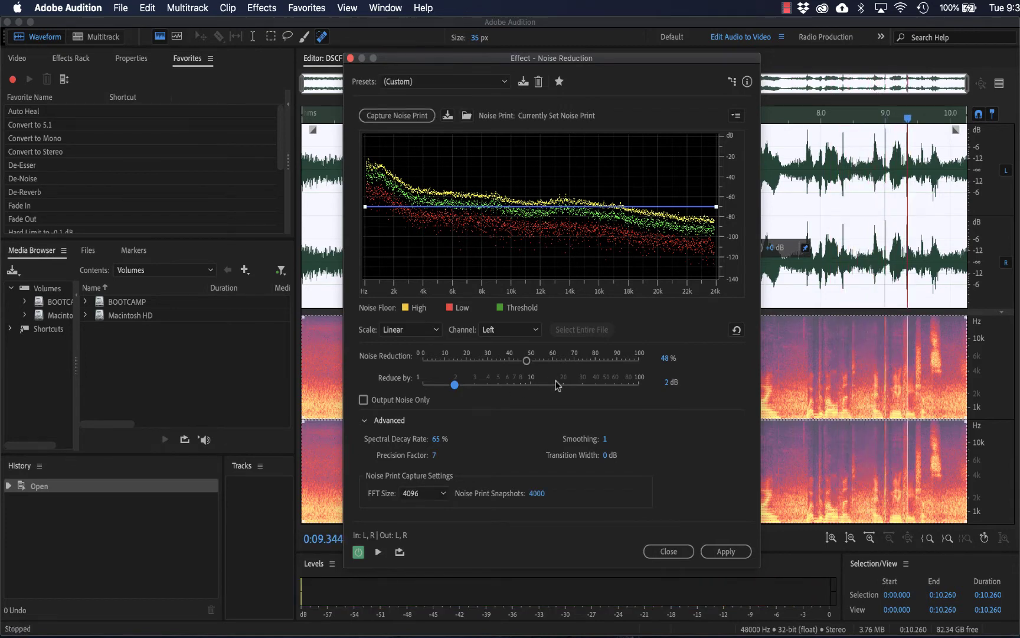
Try Reduce by amounts of 26.4 dB and 22.7 dB, previewing the audio with each.
{"action": "left_click_drag", "start_coordinate": [455, 385], "coordinate": [580, 392]}
{"action": "key", "text": "space"}
{"action": "key", "text": "space"}
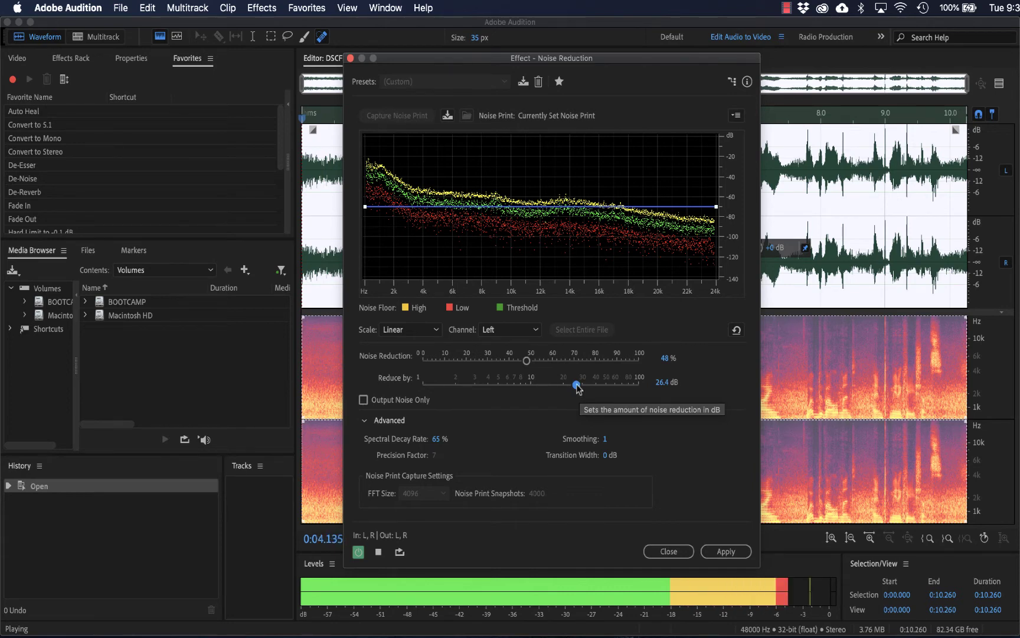
{"action": "mouse_move", "coordinate": [580, 392]}
{"action": "left_mouse_down"}
{"action": "mouse_move", "coordinate": [606, 391]}
{"action": "mouse_move", "coordinate": [582, 394]}
{"action": "left_mouse_up"}
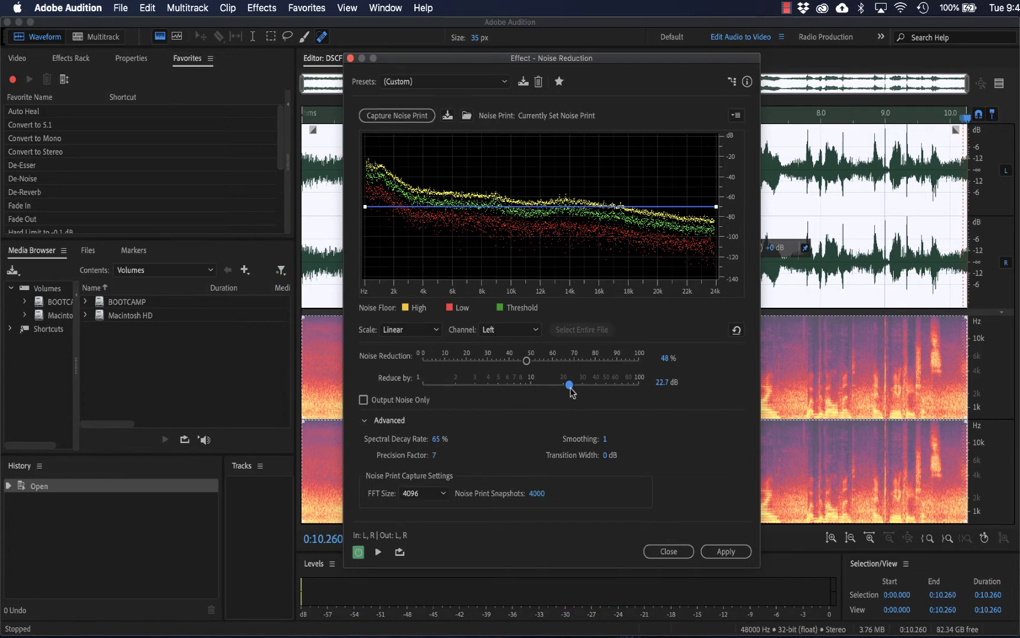
{"action": "key", "text": "space"}
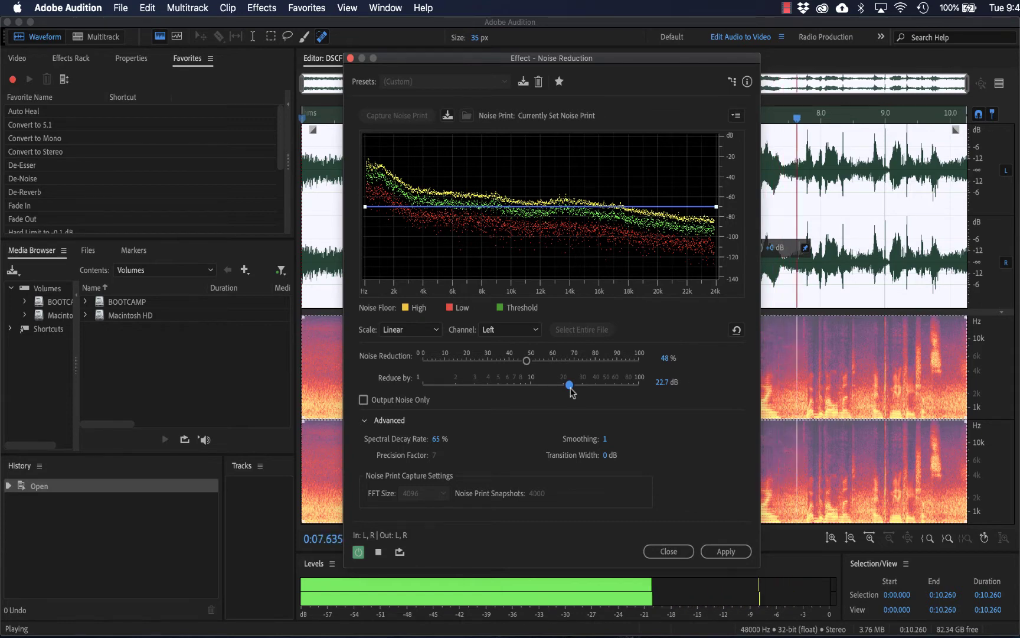
{"action": "key", "text": "space"}
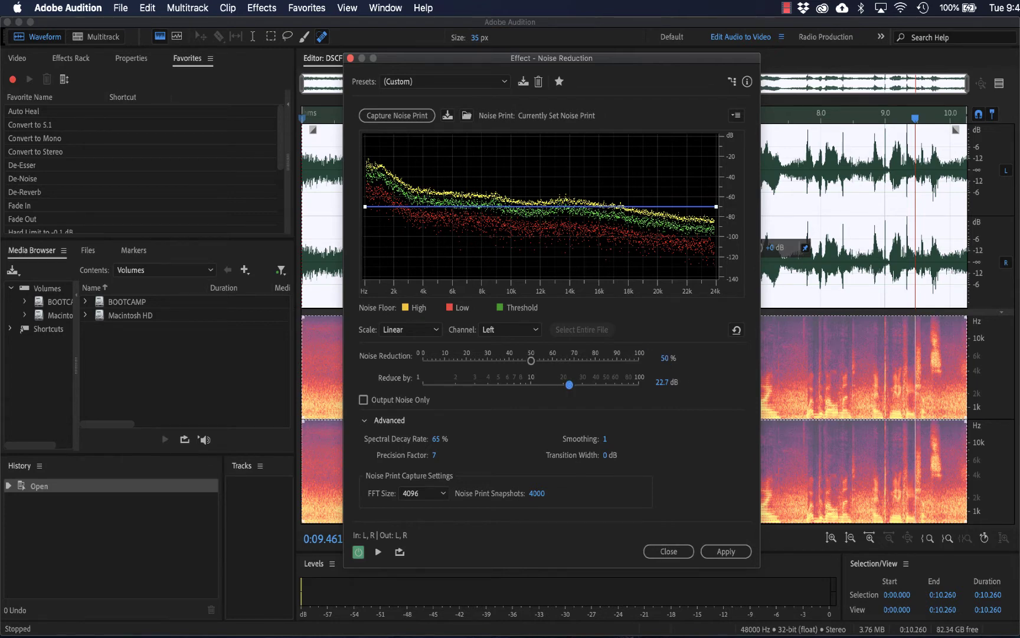
Set Noise Reduction to 50% and Reduce by to 24 dB, then preview the audio.
{"action": "key", "text": "Tab"}
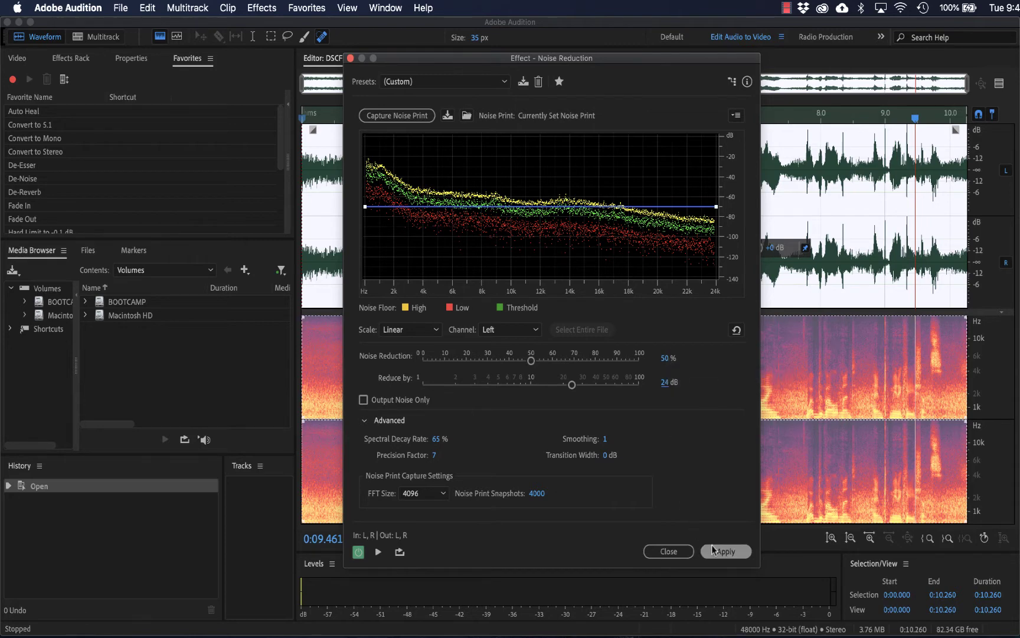
{"action": "key", "text": "space"}
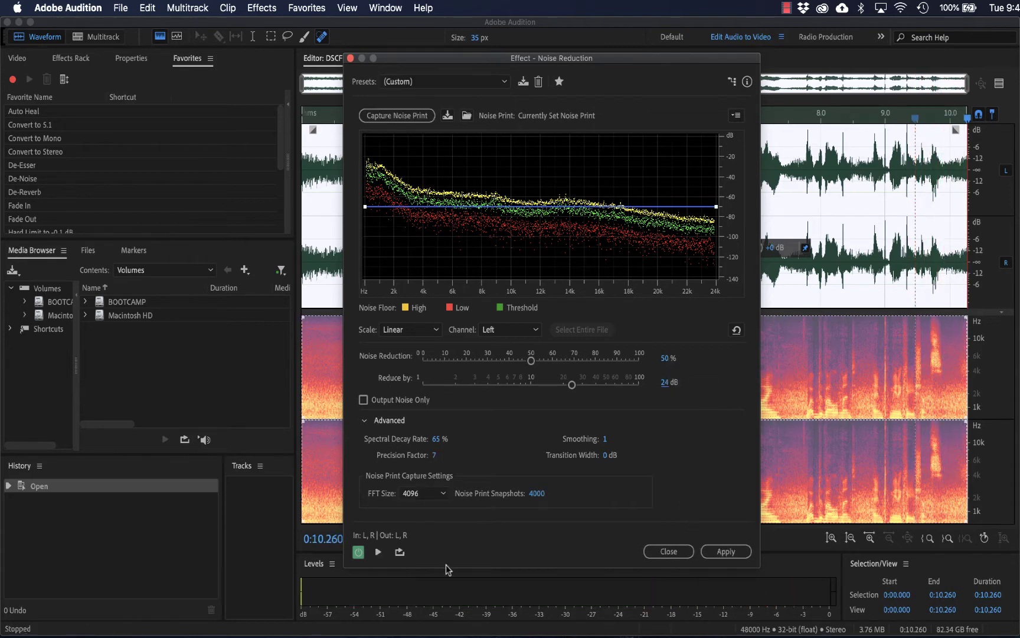
{"action": "key", "text": "space"}
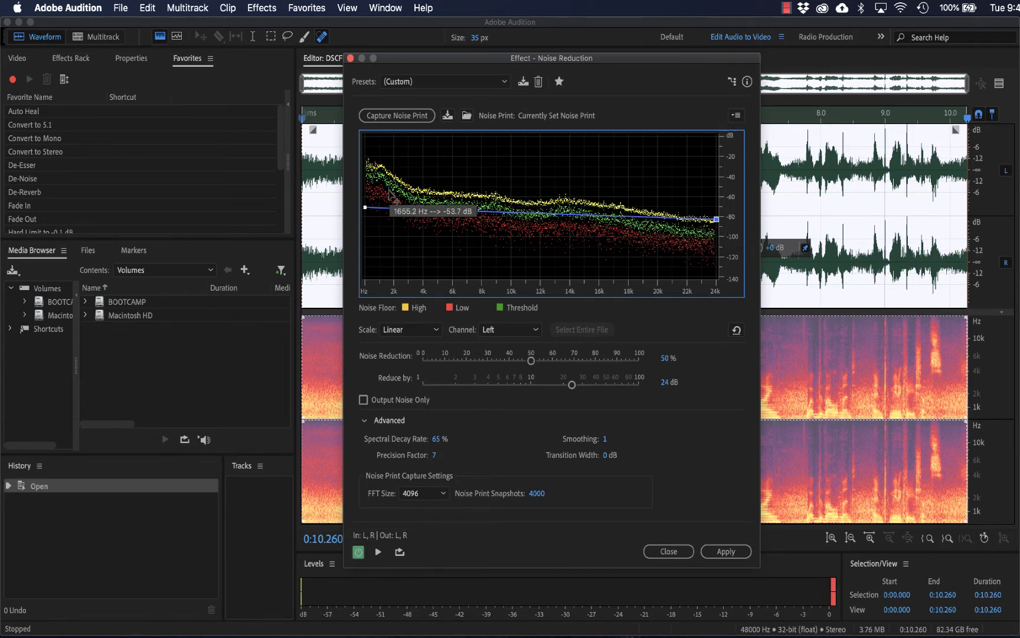
During preview, raise the reduction curve's low-frequency end to about -57 dB and lower its high-frequency end to about -93 dB.
{"action": "key", "text": "space"}
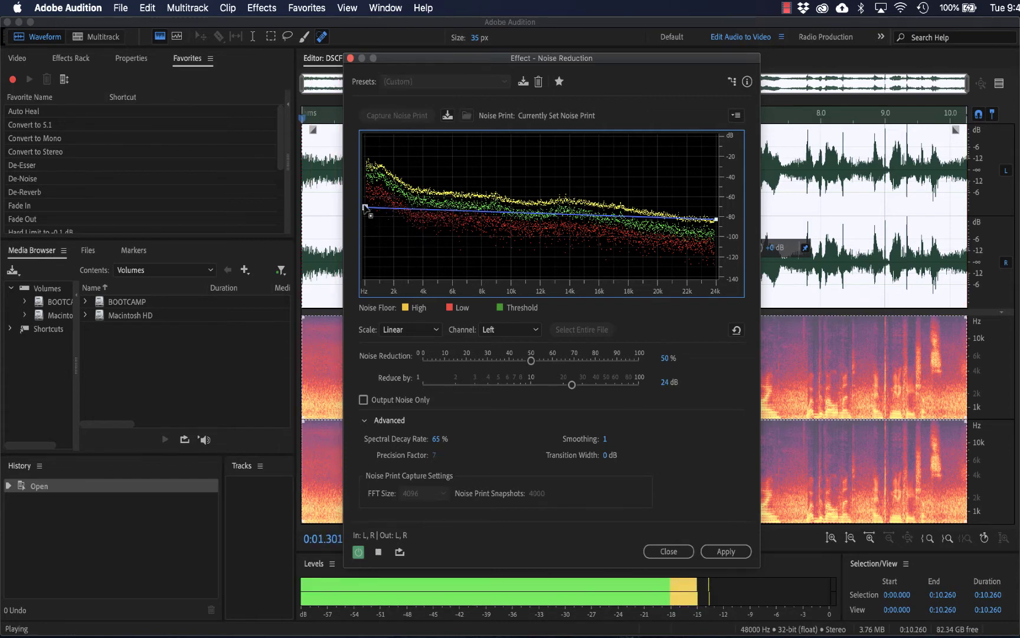
{"action": "mouse_move", "coordinate": [365, 207]}
{"action": "left_mouse_down"}
{"action": "mouse_move", "coordinate": [366, 273]}
{"action": "mouse_move", "coordinate": [366, 180]}
{"action": "mouse_move", "coordinate": [365, 193]}
{"action": "left_mouse_up"}
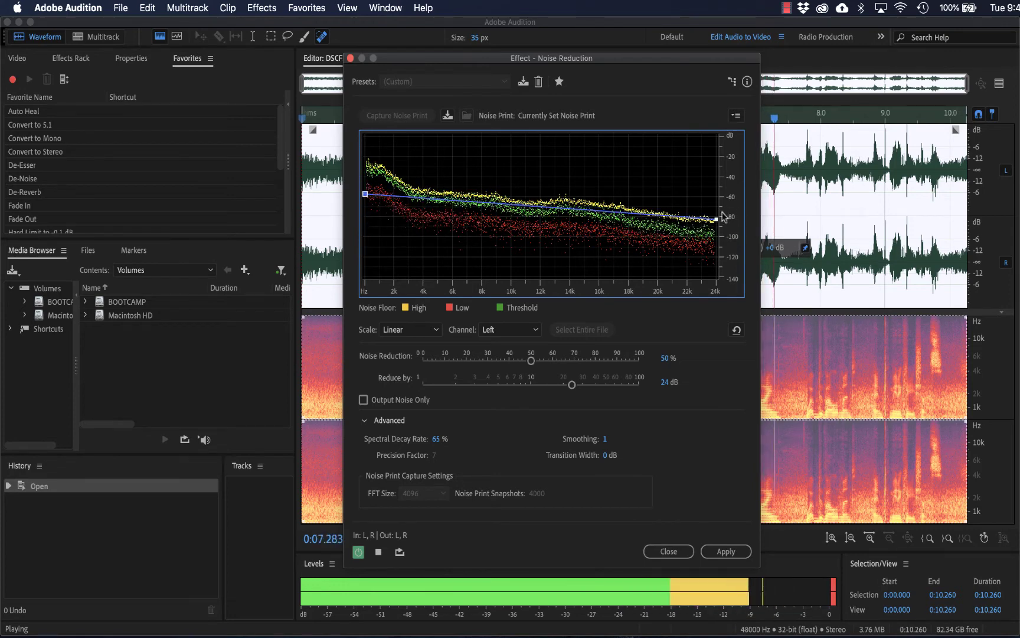
{"action": "mouse_move", "coordinate": [717, 220]}
{"action": "left_mouse_down"}
{"action": "mouse_move", "coordinate": [717, 252]}
{"action": "mouse_move", "coordinate": [717, 196]}
{"action": "mouse_move", "coordinate": [716, 229]}
{"action": "left_mouse_up"}
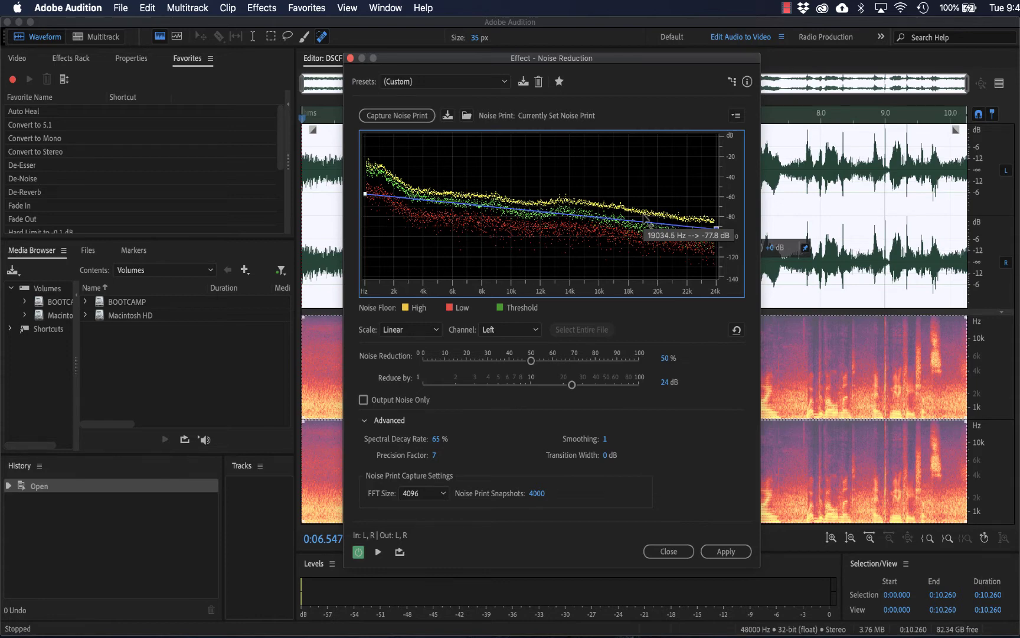
Enable Output Noise Only and preview the noise that the effect removes.
{"action": "left_click", "coordinate": [363, 401]}
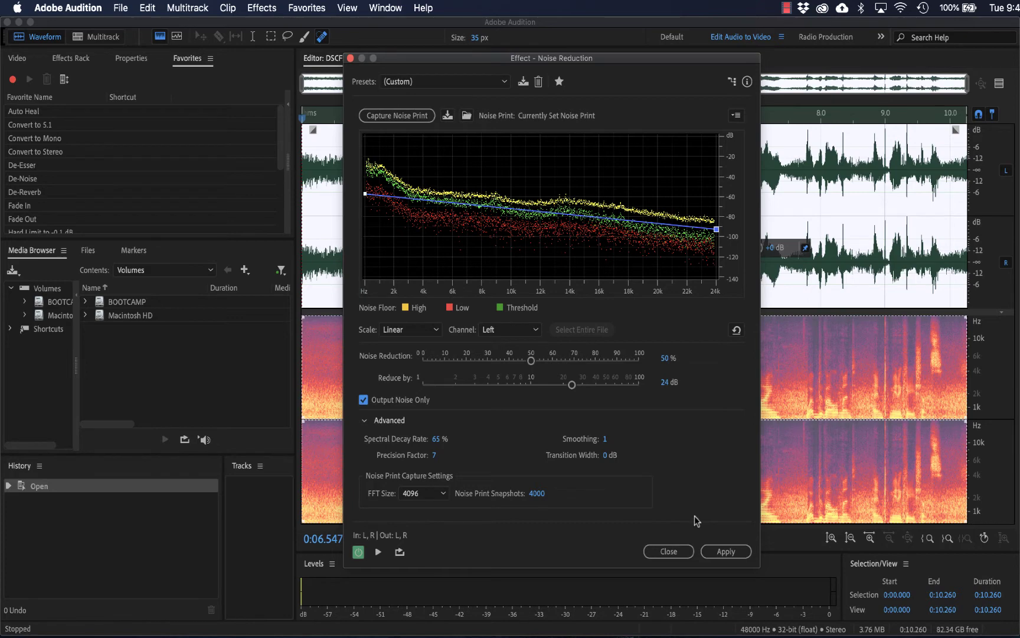
{"action": "key", "text": "space"}
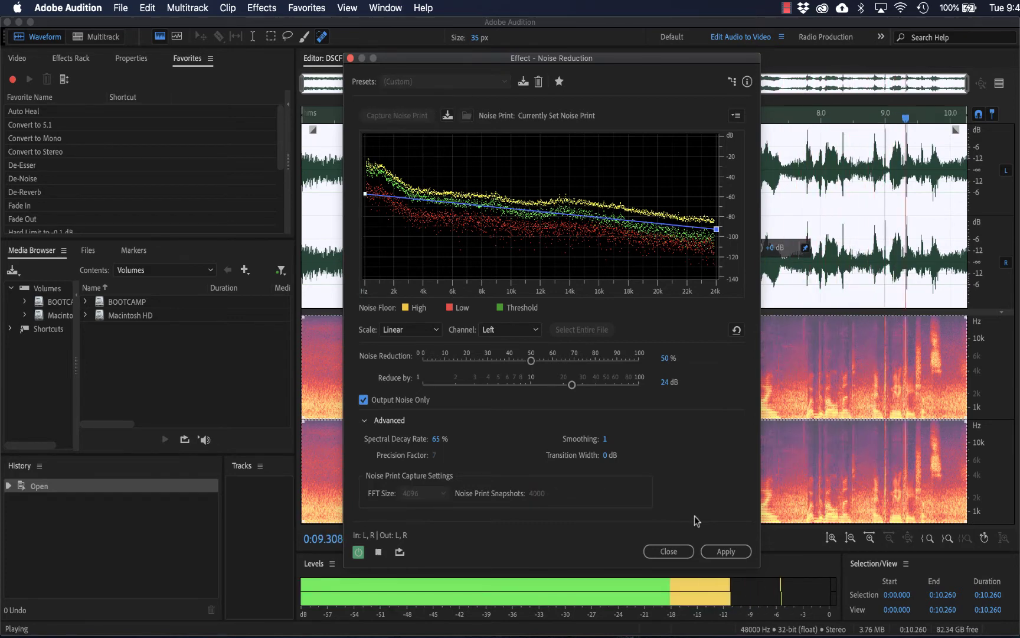
{"action": "key", "text": "space"}
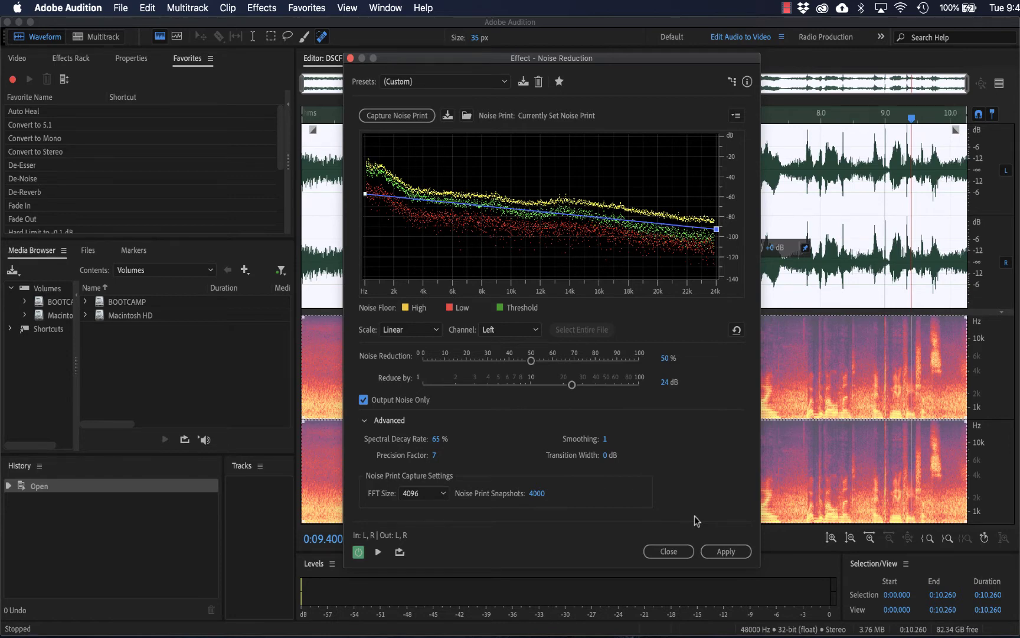
{"action": "key", "text": "space"}
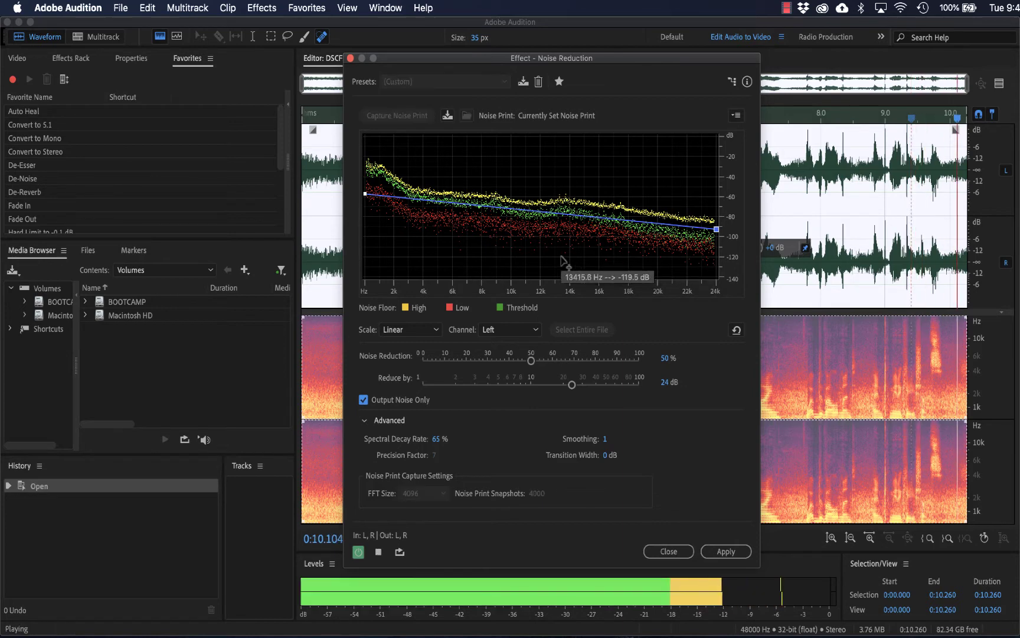
Try control points near 14 kHz and 17 kHz on the reduction curve, then remove both points.
{"action": "left_click", "coordinate": [569, 234]}
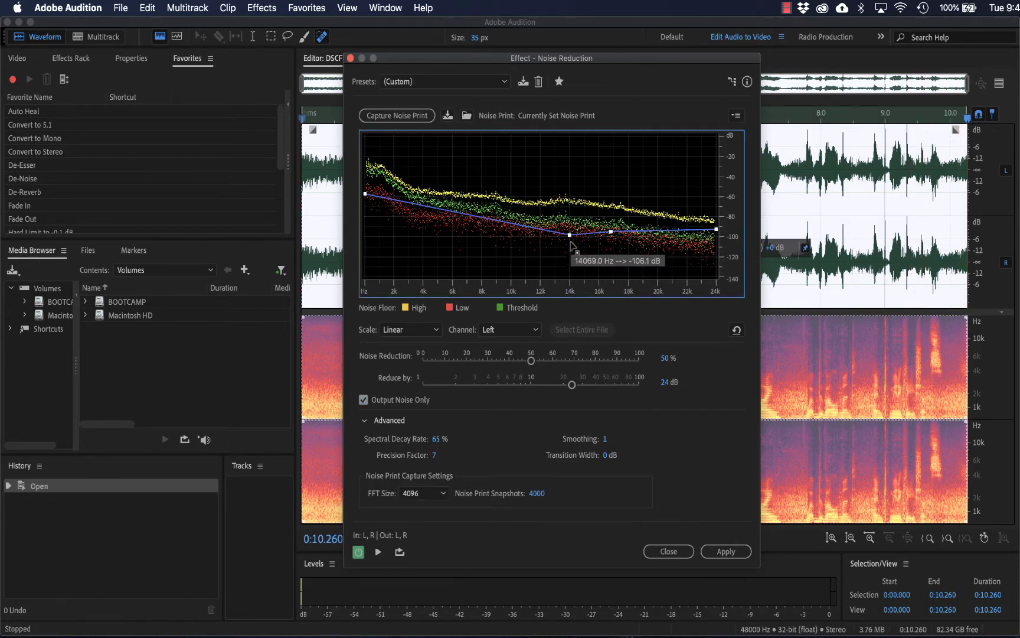
{"action": "left_click_drag", "start_coordinate": [569, 235], "coordinate": [565, 437]}
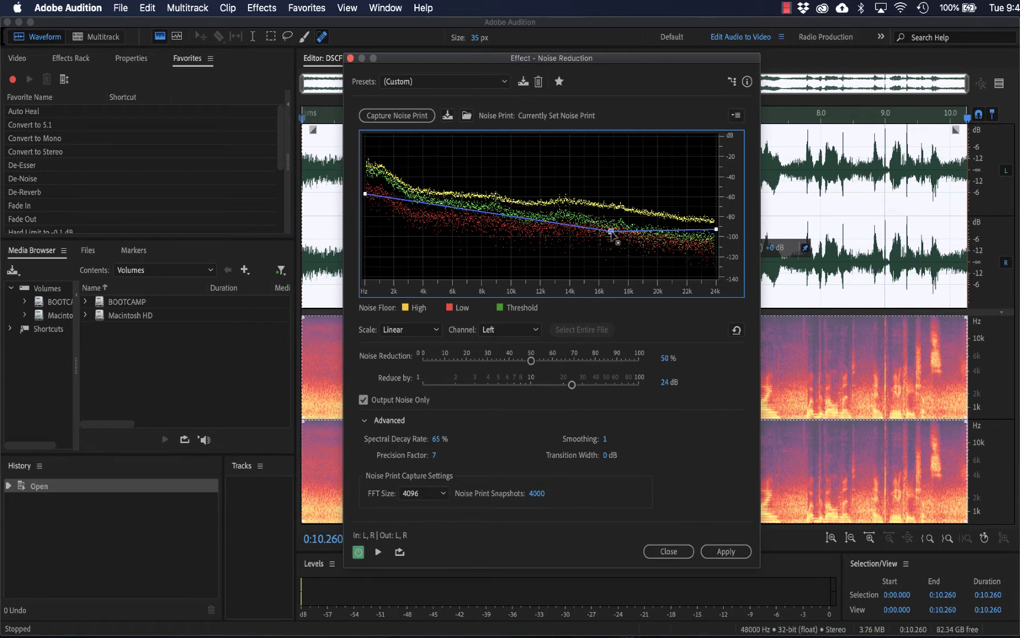
{"action": "left_click_drag", "start_coordinate": [611, 231], "coordinate": [612, 434]}
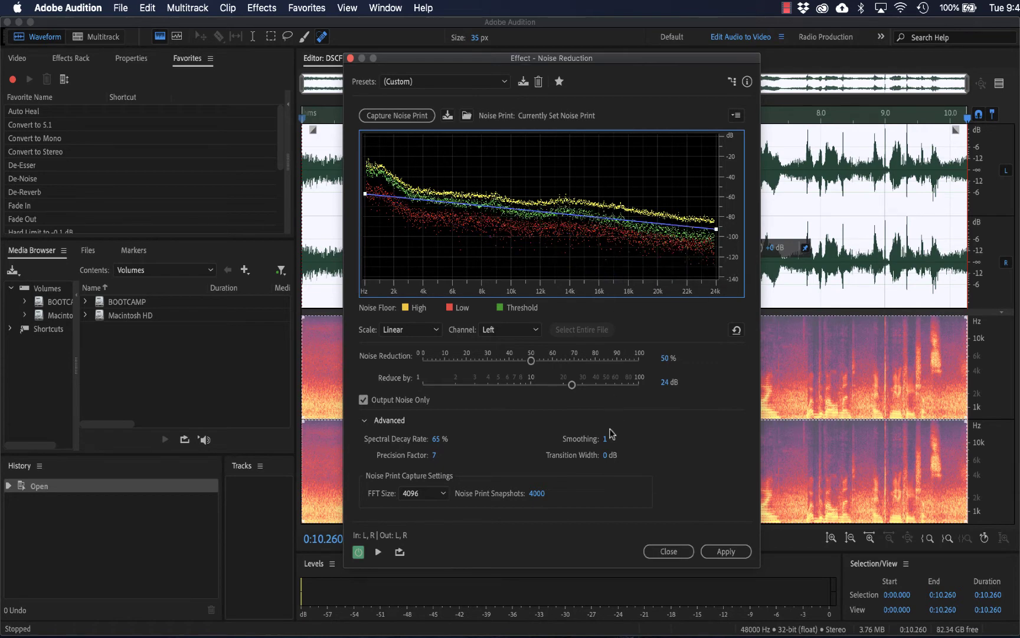
Switch the noise graph's frequency scale to Logarithmic and start the preview.
{"action": "left_click", "coordinate": [406, 330]}
{"action": "left_click", "coordinate": [411, 357]}
{"action": "key", "text": "space"}
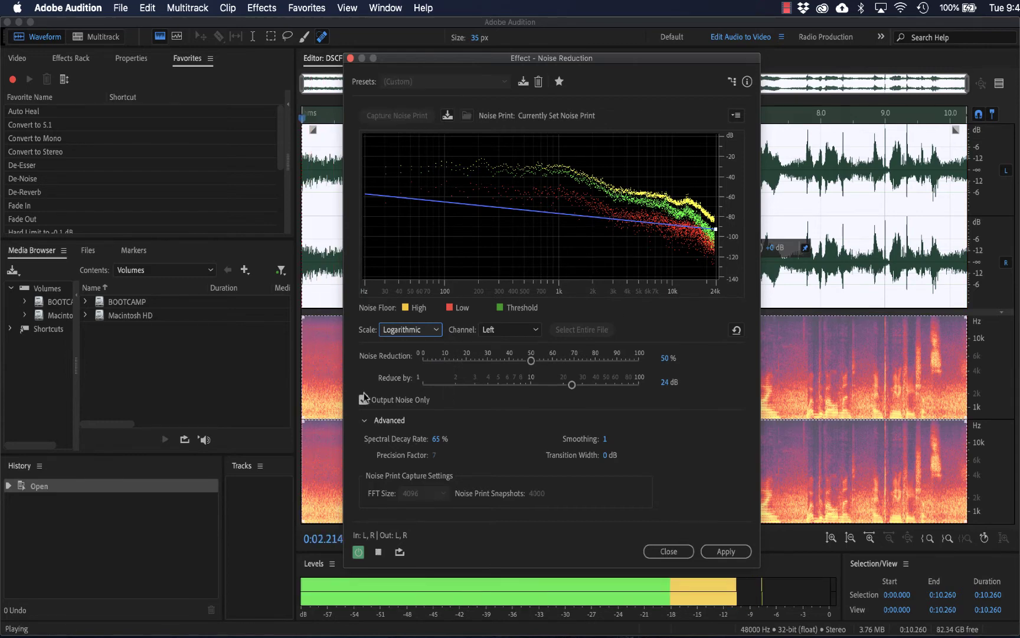
Add control points to the reduction curve between about 500 Hz and 10 kHz, dipping it to about -125 dB around 2 to 7 kHz.
{"action": "left_click_drag", "start_coordinate": [608, 217], "coordinate": [547, 251]}
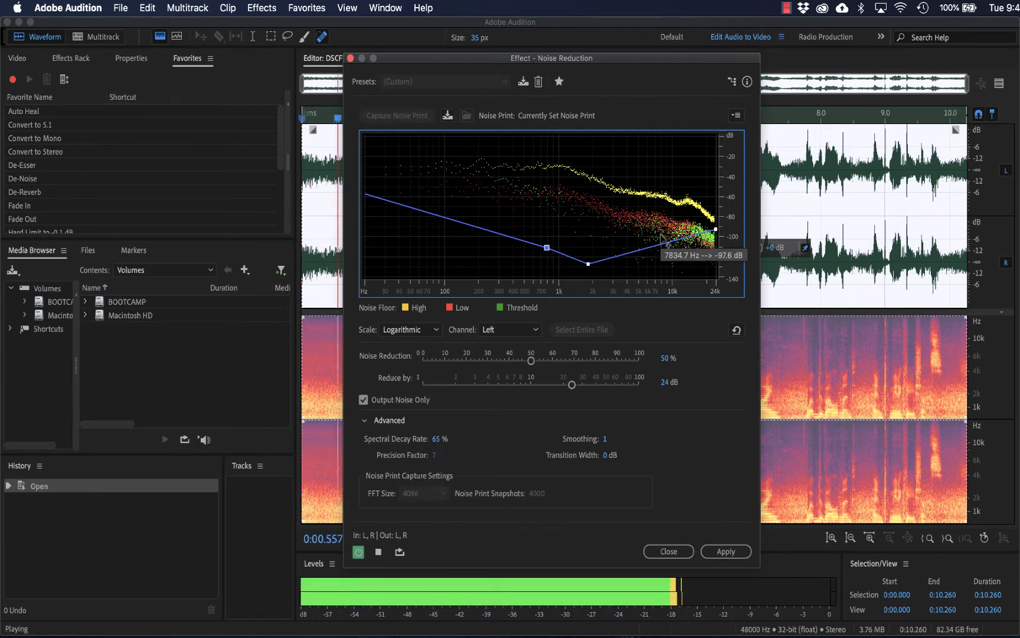
{"action": "left_click_drag", "start_coordinate": [662, 236], "coordinate": [653, 260]}
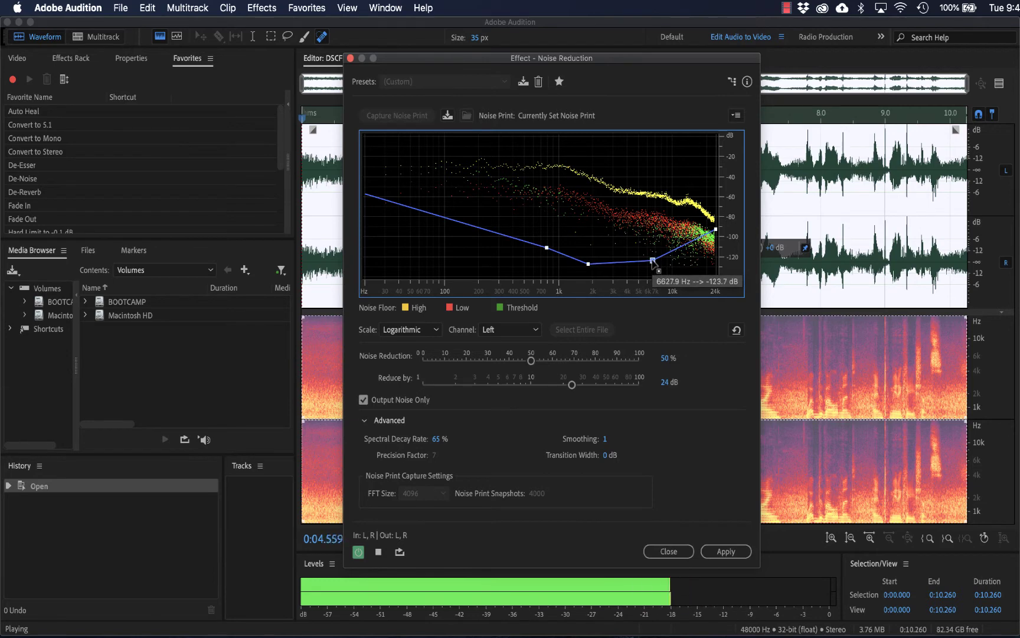
{"action": "left_click", "coordinate": [674, 255]}
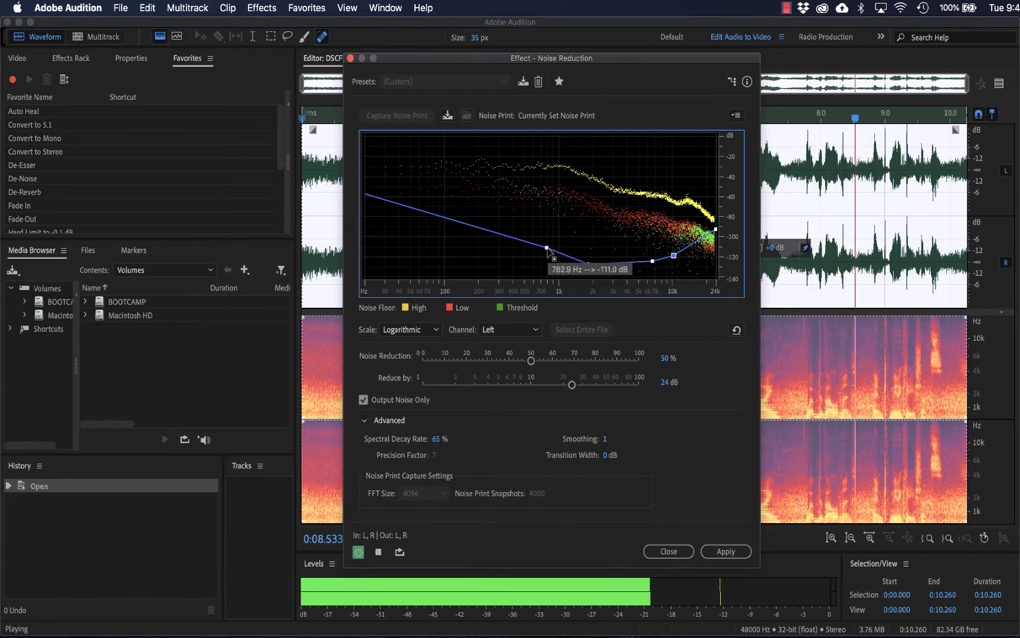
{"action": "left_click_drag", "start_coordinate": [547, 248], "coordinate": [548, 241]}
{"action": "left_click", "coordinate": [523, 227]}
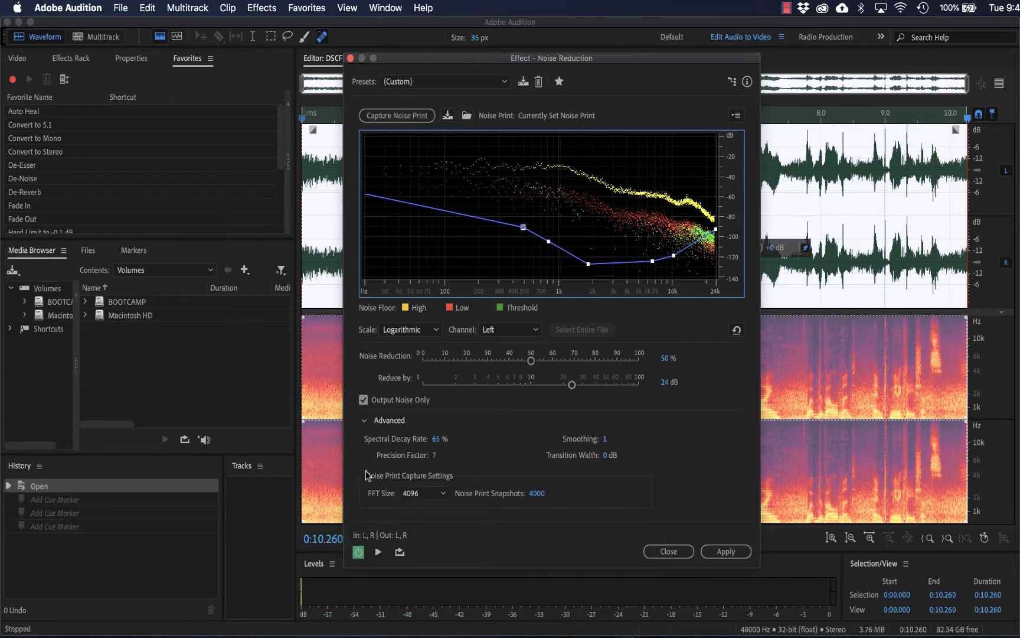
Disable Output Noise Only, preview the cleaned voice, and apply the Noise Reduction effect.
{"action": "left_click", "coordinate": [363, 400]}
{"action": "key", "text": "space"}
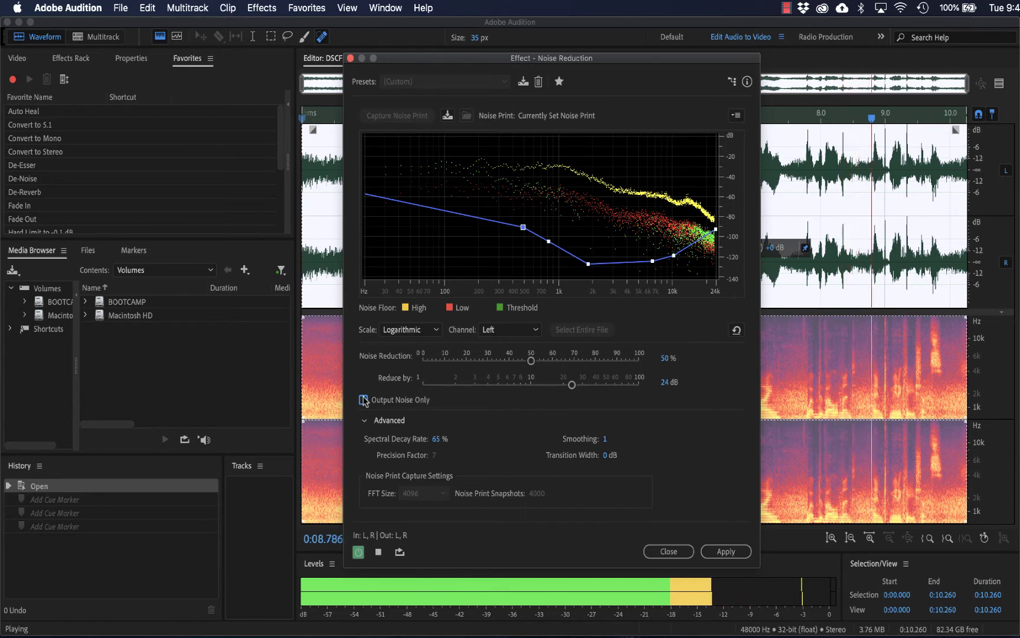
{"action": "key", "text": "space"}
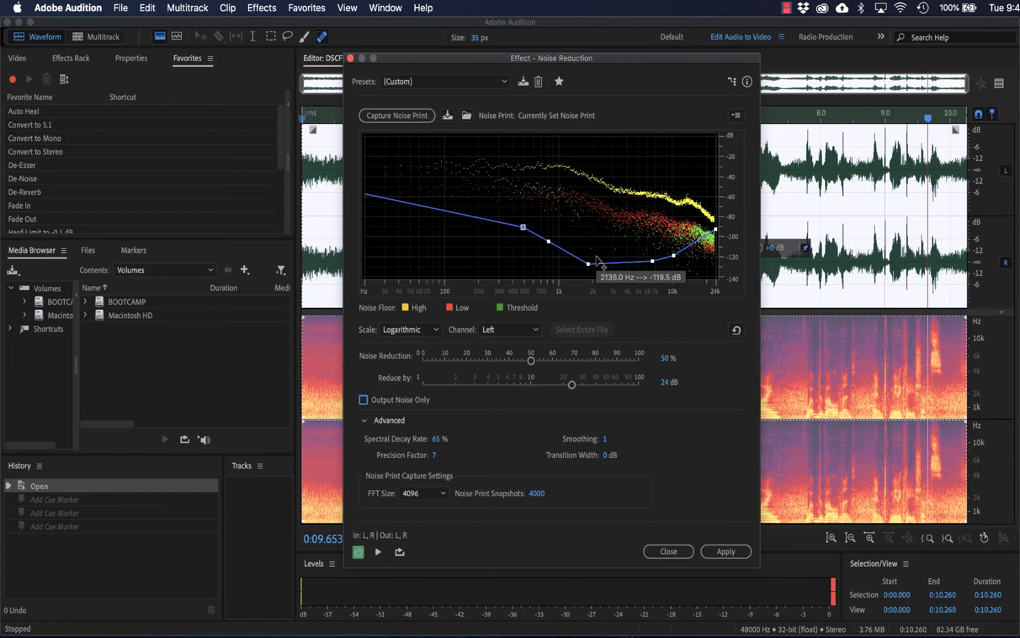
{"action": "left_click", "coordinate": [725, 551]}
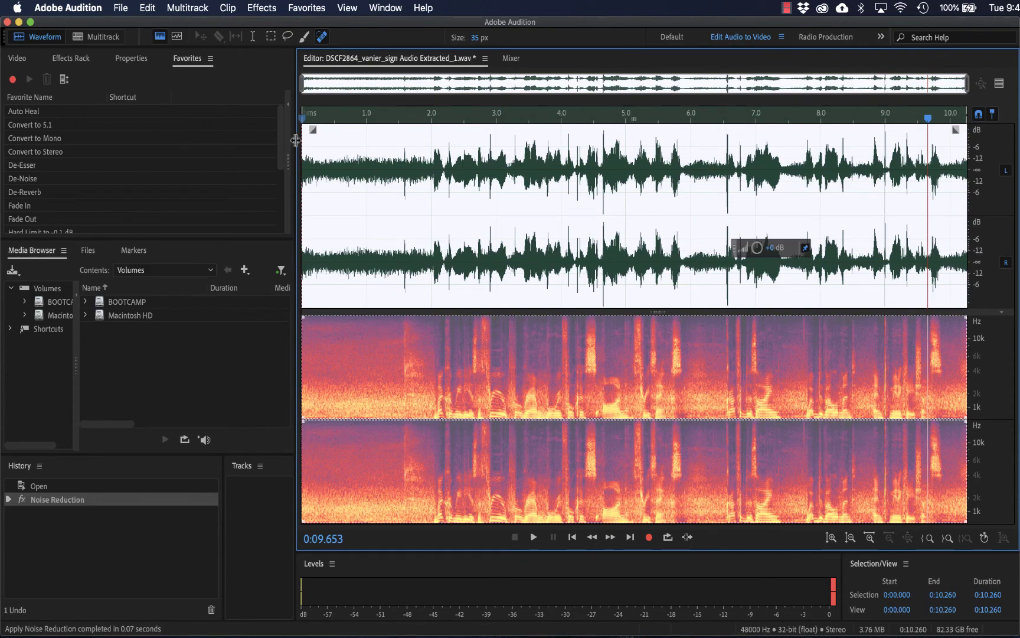
Play back the noise-reduced audio and auto-heal the noisy opening before the speech starts.
{"action": "key", "text": "space"}
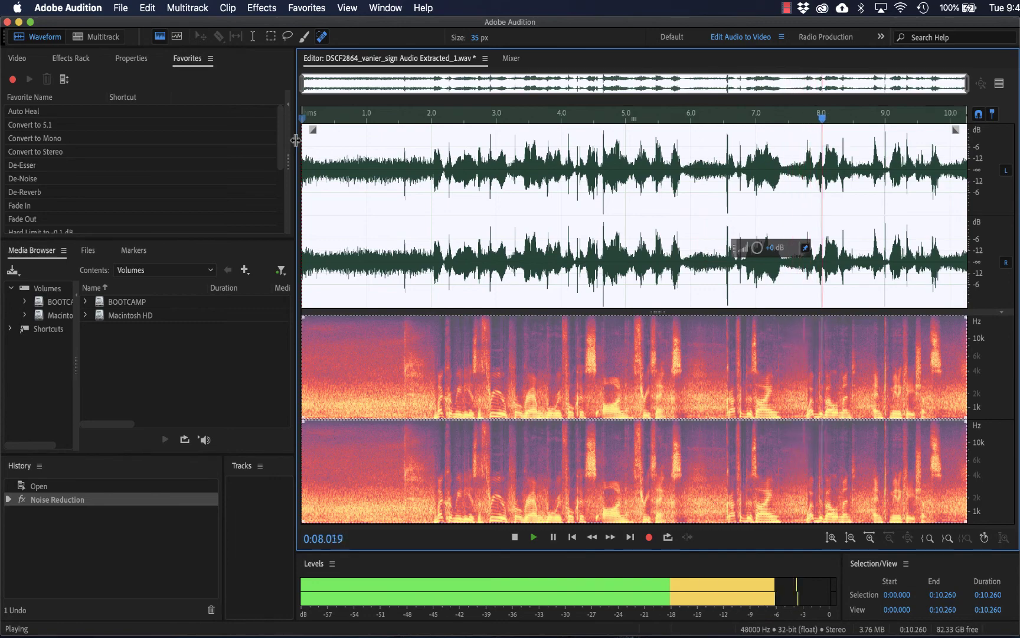
{"action": "key", "text": "space"}
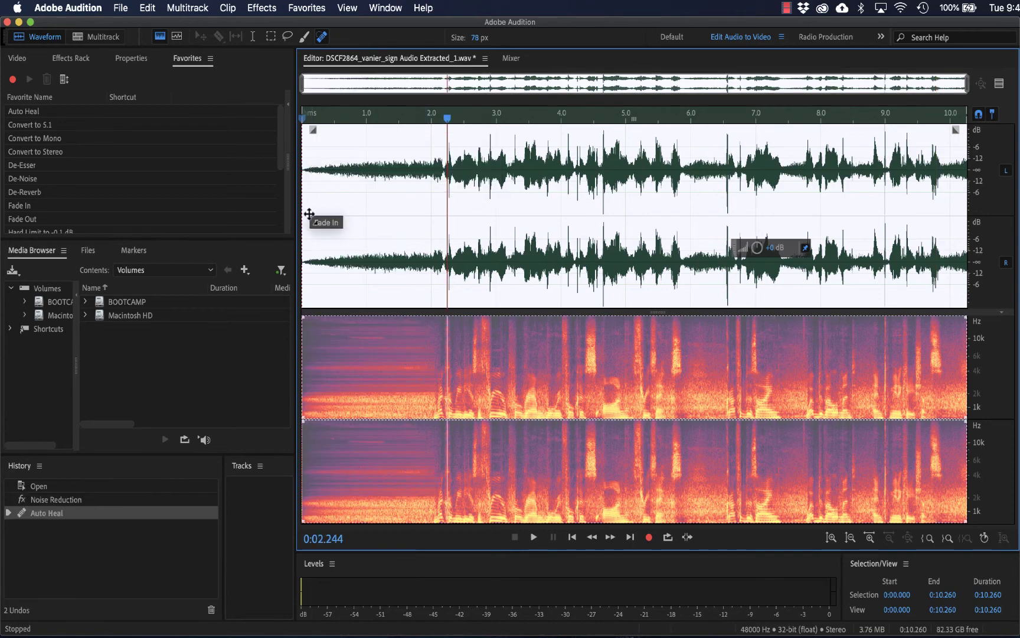
Add a fade-in over about the first two seconds of the clip and play back the result.
{"action": "left_click_drag", "start_coordinate": [315, 130], "coordinate": [455, 221]}
{"action": "key", "text": "space"}
{"action": "key", "text": "space"}
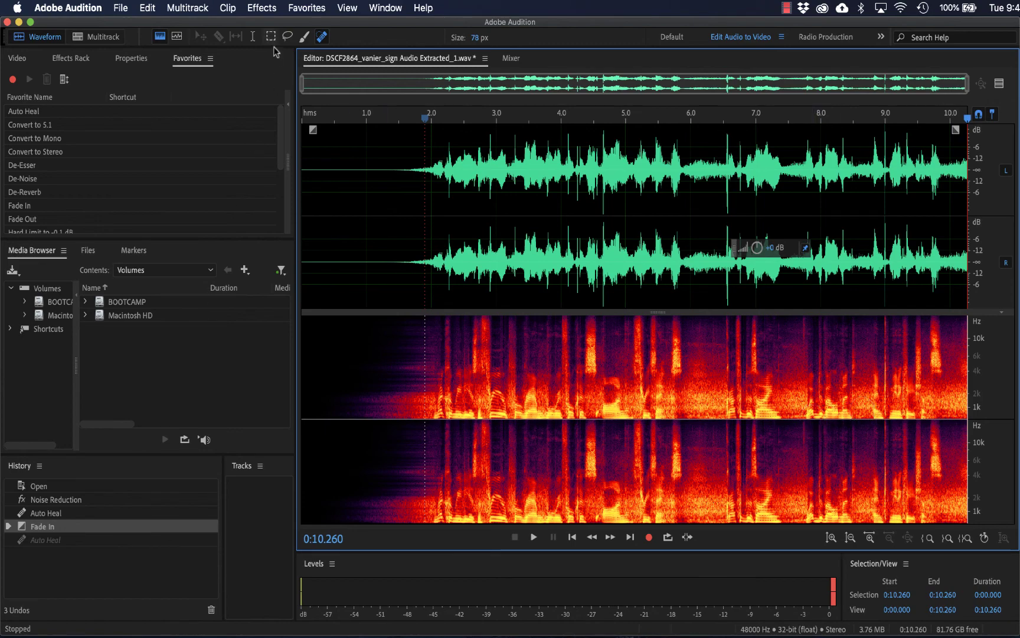
{"action": "left_click", "coordinate": [268, 12]}
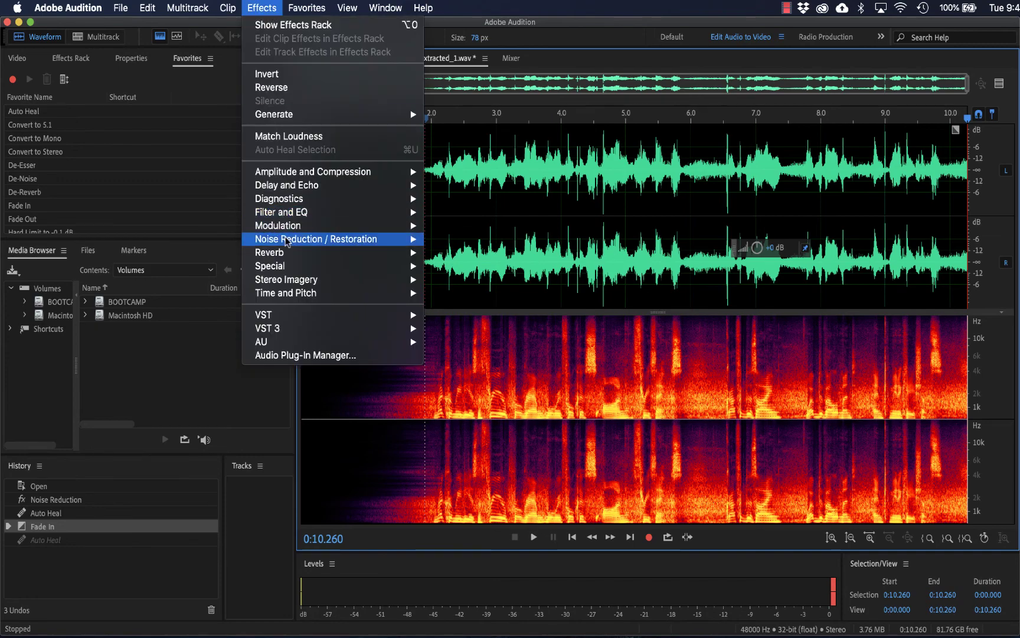
{"action": "mouse_move", "coordinate": [413, 253]}
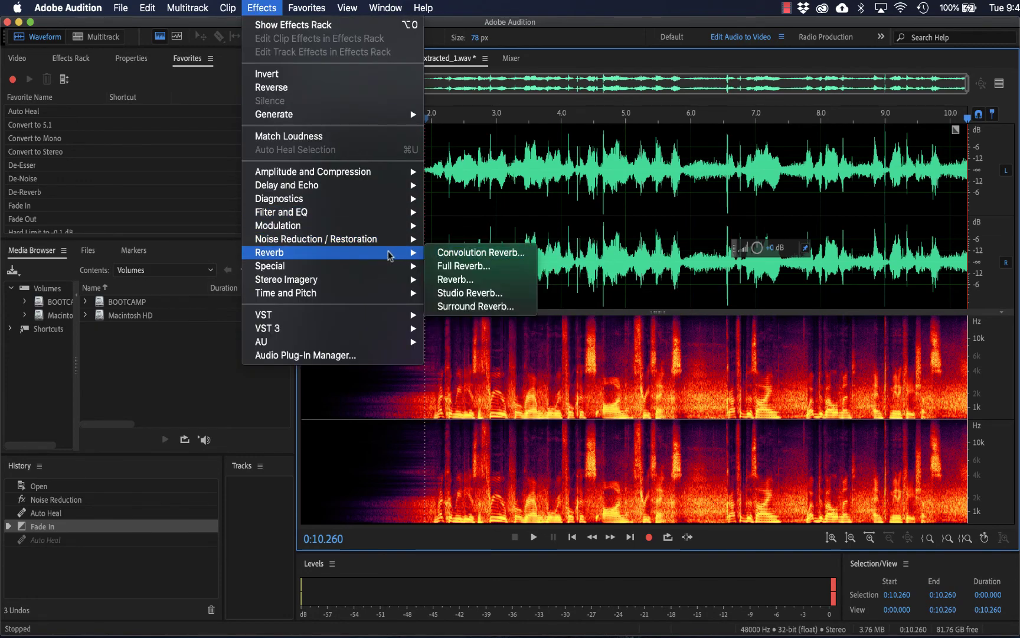
{"action": "mouse_move", "coordinate": [373, 244]}
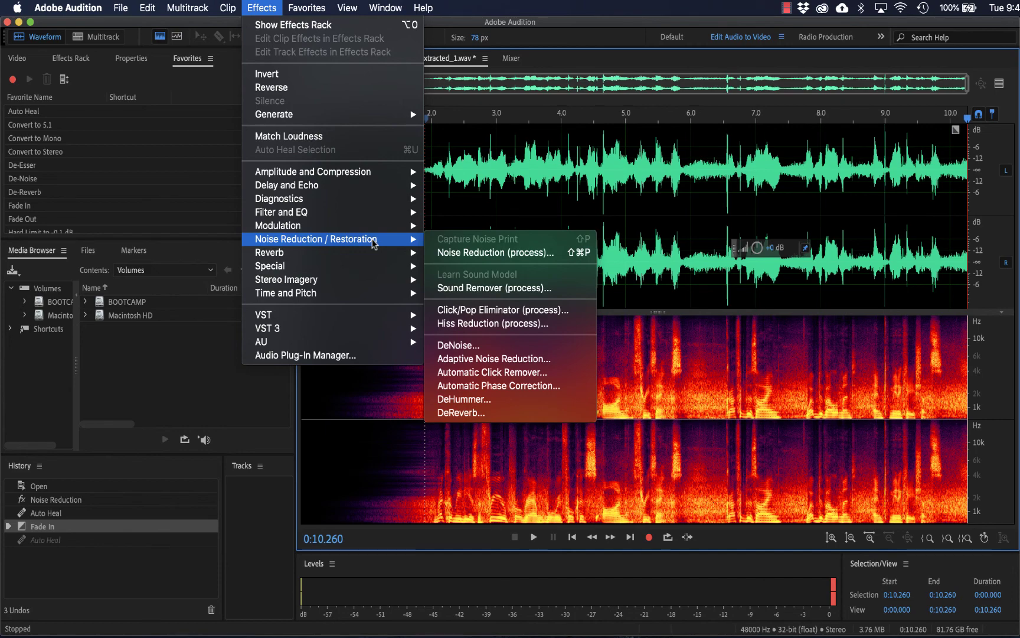
{"action": "left_click", "coordinate": [637, 348]}
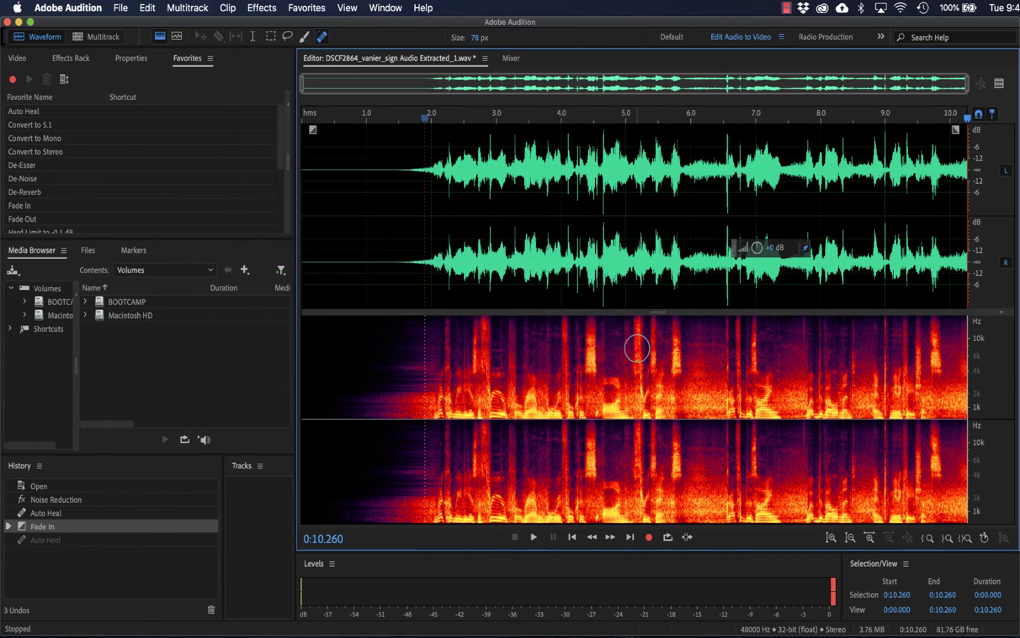
Save the cleaned audio file, close it, and switch back to Premiere Pro.
{"action": "key", "text": "super+s"}
{"action": "key", "text": "super+w"}
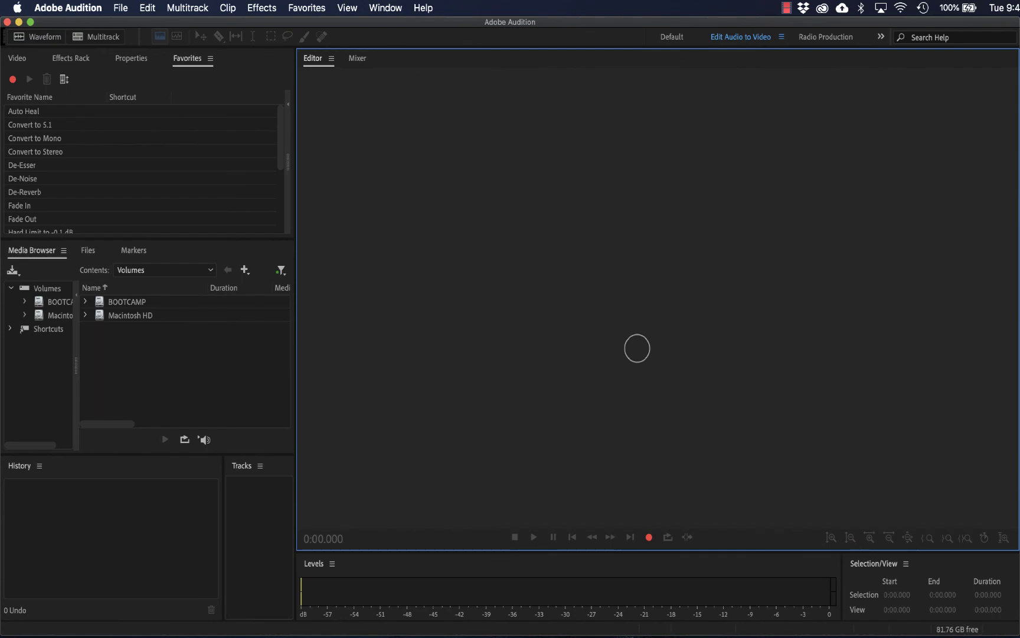
{"action": "key", "text": "super+Tab"}
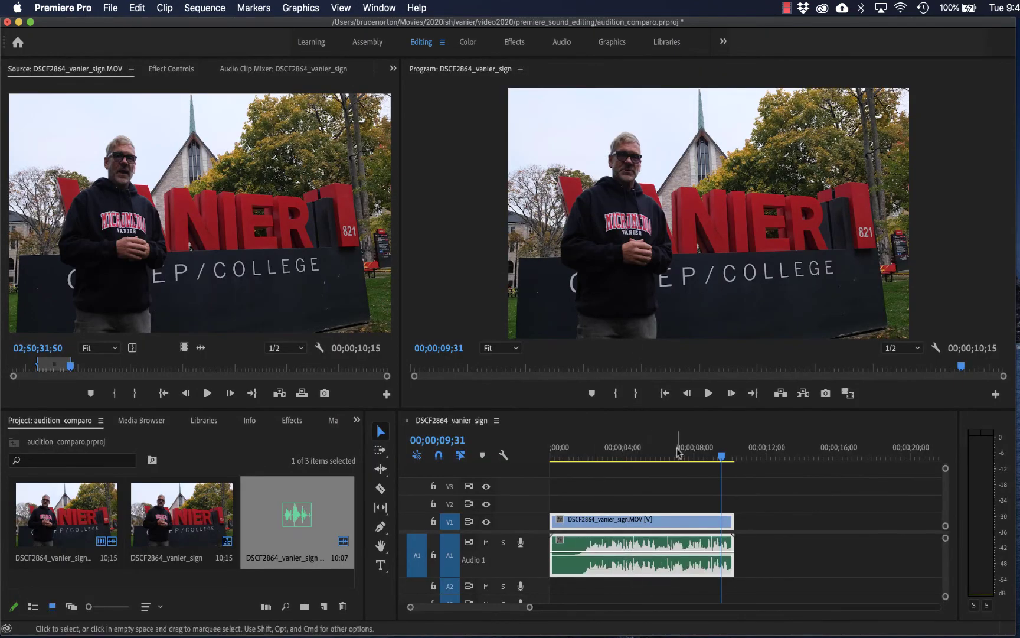
Play the DSCF2864_vanier_sign sequence from its beginning to check the cleaned voice against the video.
{"action": "left_click_drag", "start_coordinate": [678, 452], "coordinate": [528, 480]}
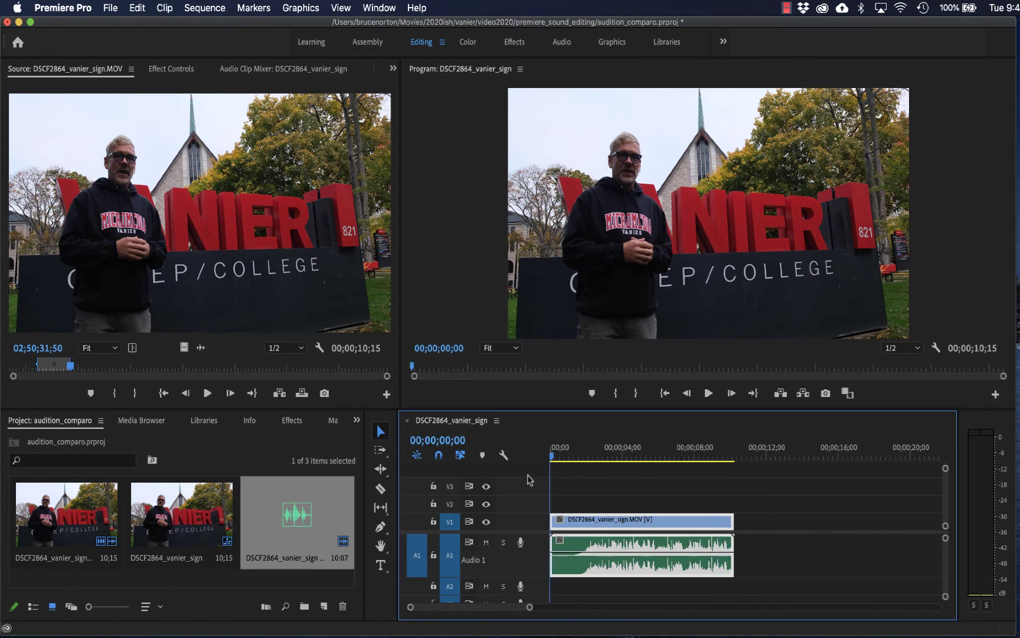
{"action": "key", "text": "space"}
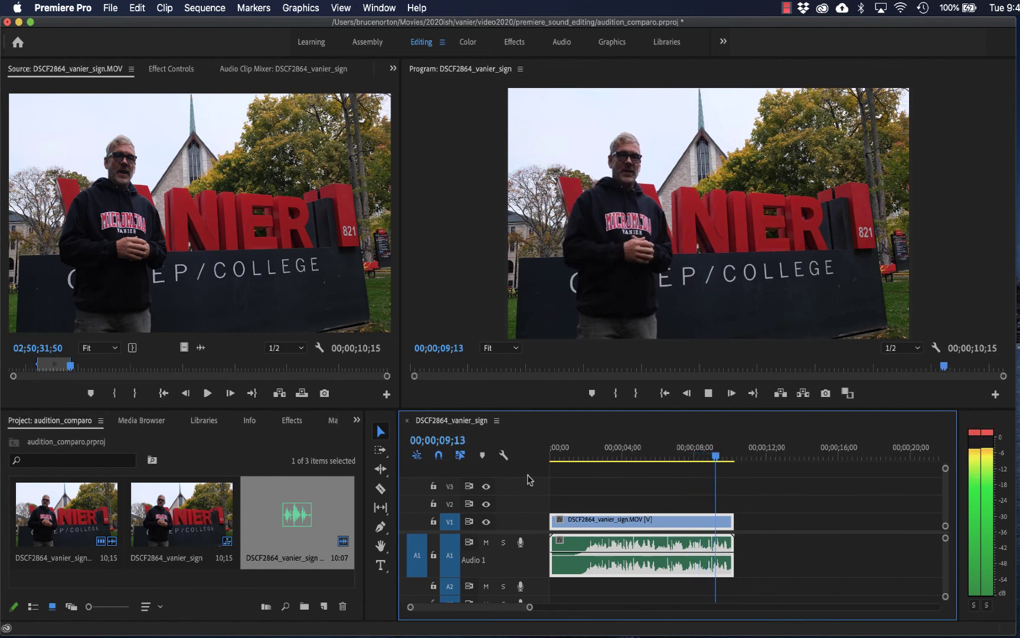
{"action": "left_click", "coordinate": [709, 393]}
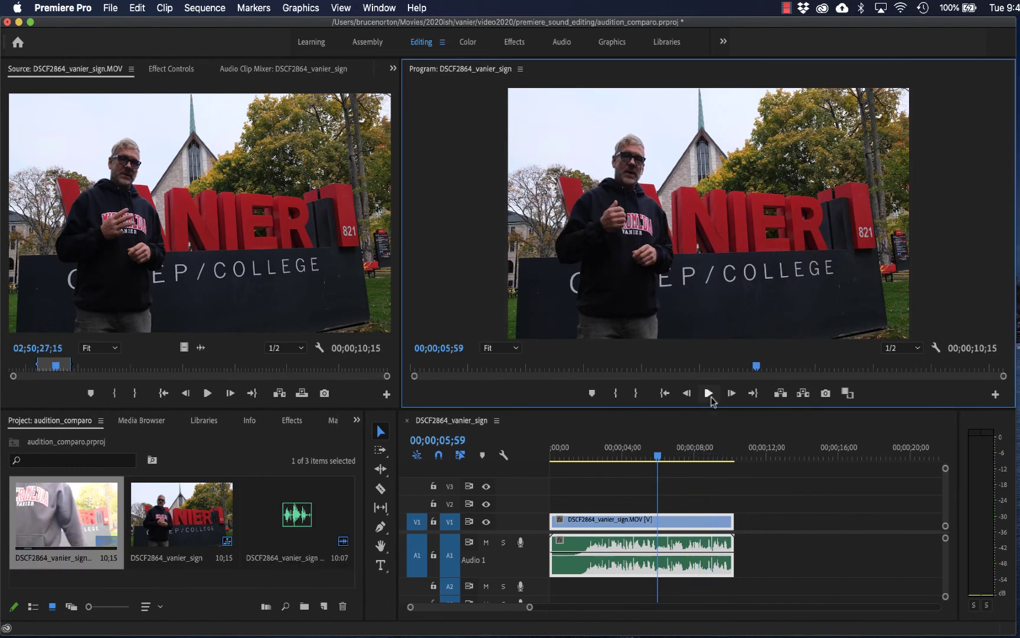